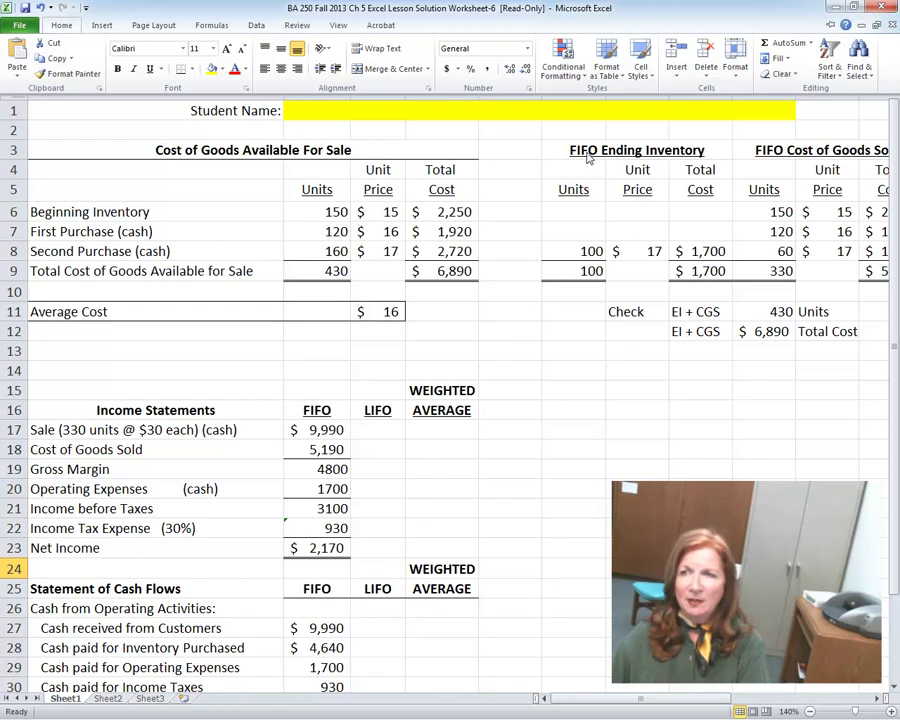
{"action": "left_click_drag", "start_coordinate": [687, 705], "coordinate": [715, 705]}
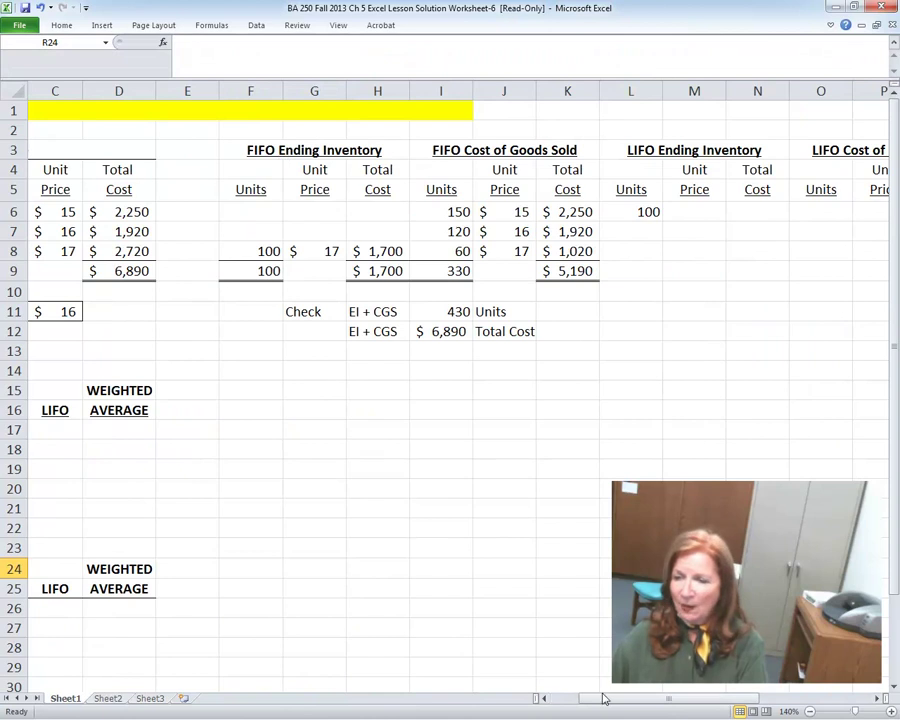
{"action": "left_click_drag", "start_coordinate": [609, 701], "coordinate": [553, 706]}
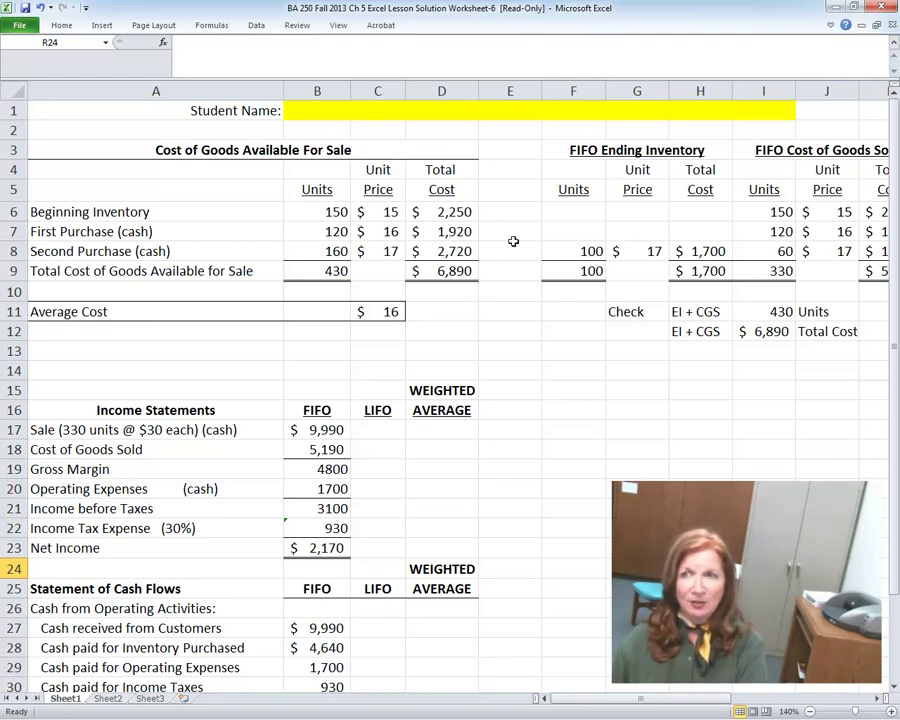
{"action": "left_click_drag", "start_coordinate": [673, 703], "coordinate": [737, 706]}
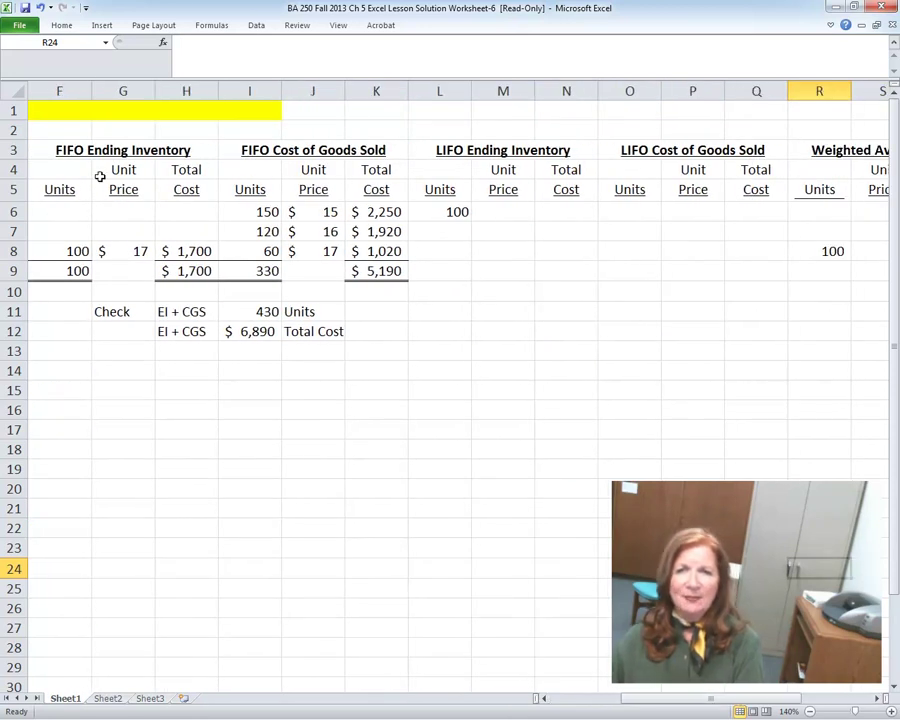
{"action": "left_click", "coordinate": [893, 690]}
{"action": "left_click", "coordinate": [893, 690]}
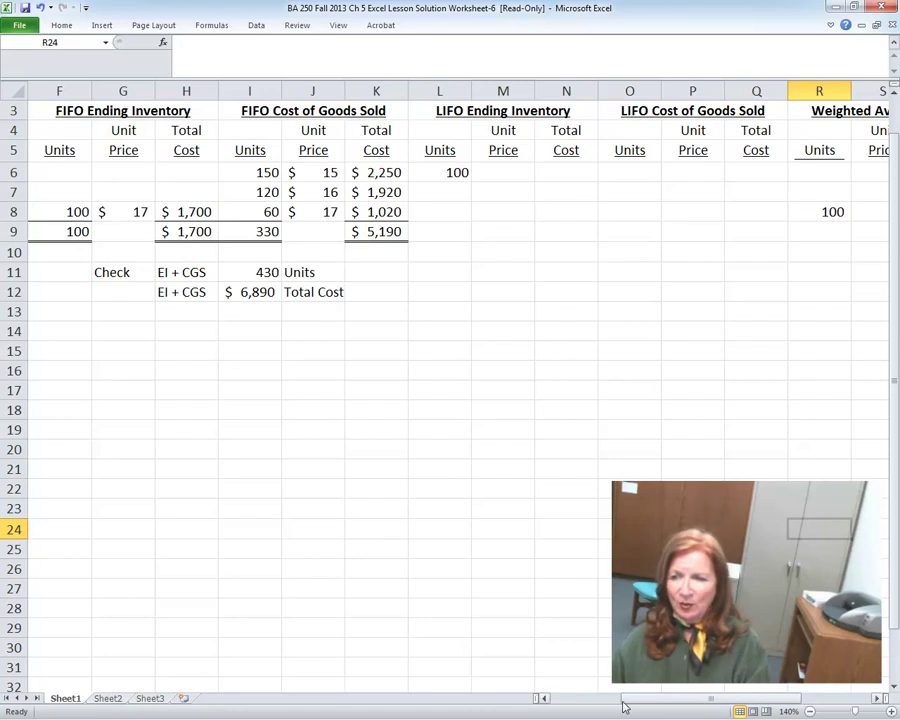
{"action": "left_click_drag", "start_coordinate": [645, 702], "coordinate": [508, 696]}
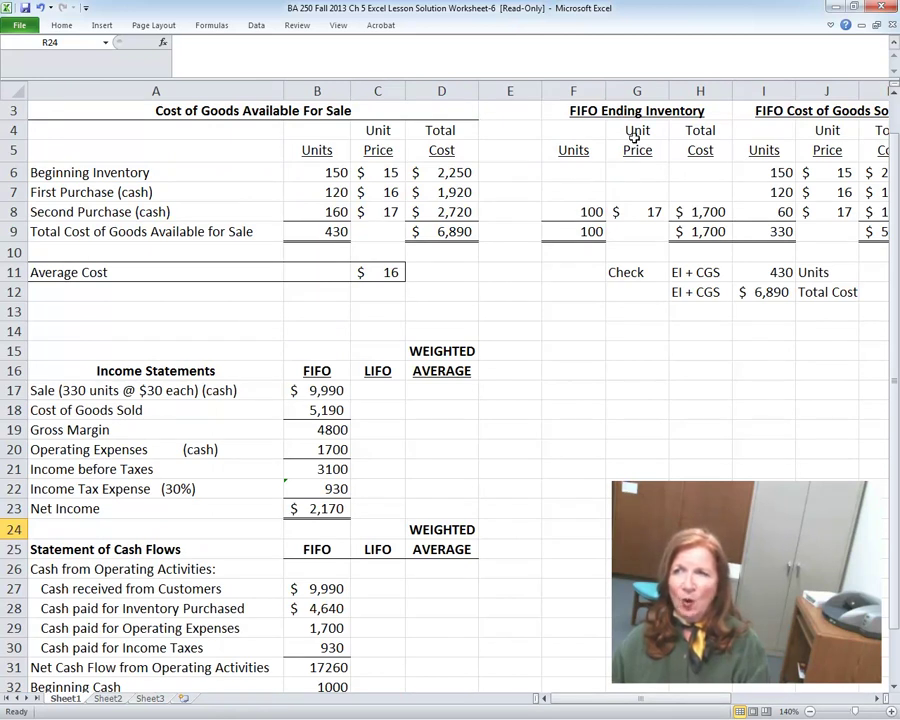
{"action": "left_click", "coordinate": [578, 212]}
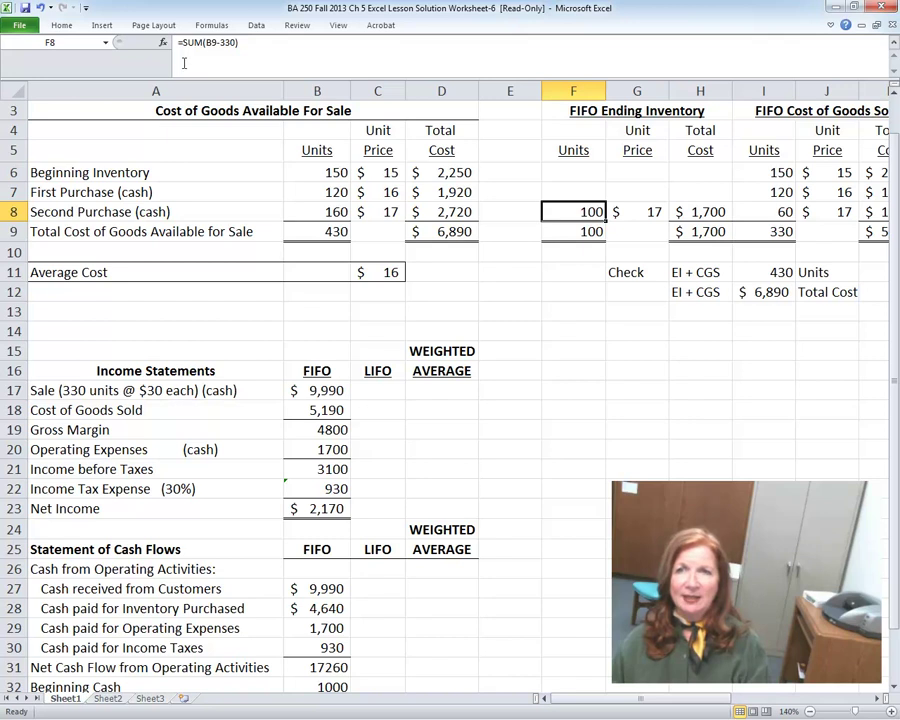
{"action": "left_click", "coordinate": [313, 233]}
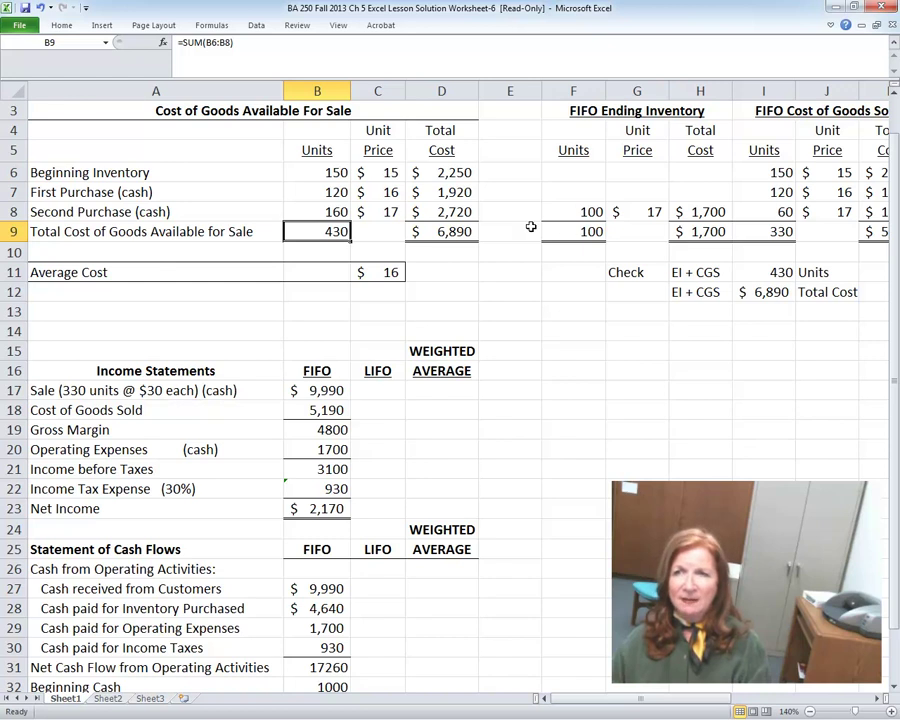
{"action": "left_click", "coordinate": [583, 231]}
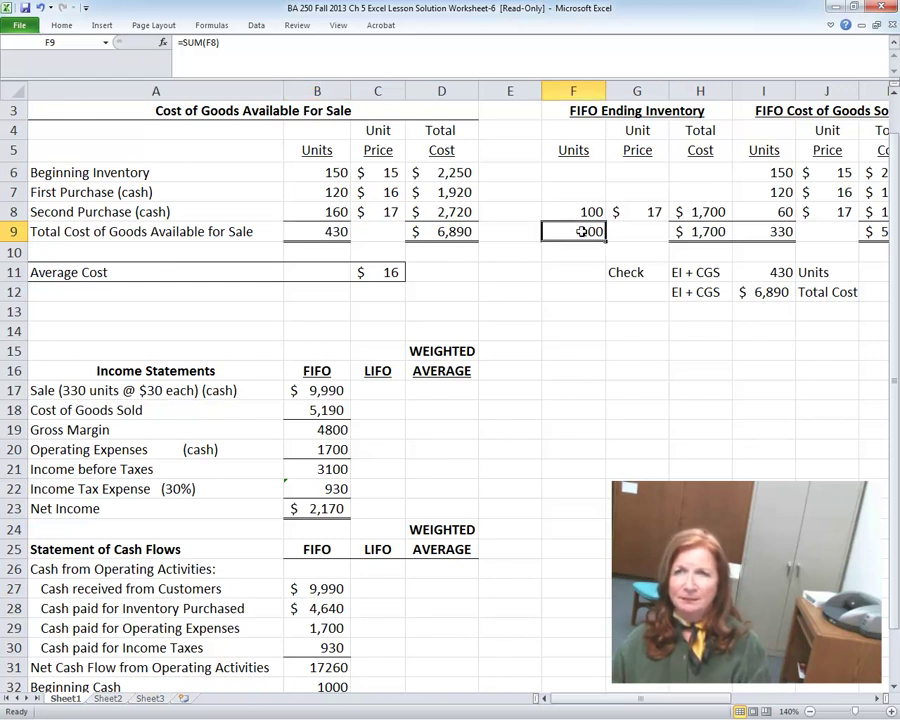
{"action": "left_click", "coordinate": [576, 210]}
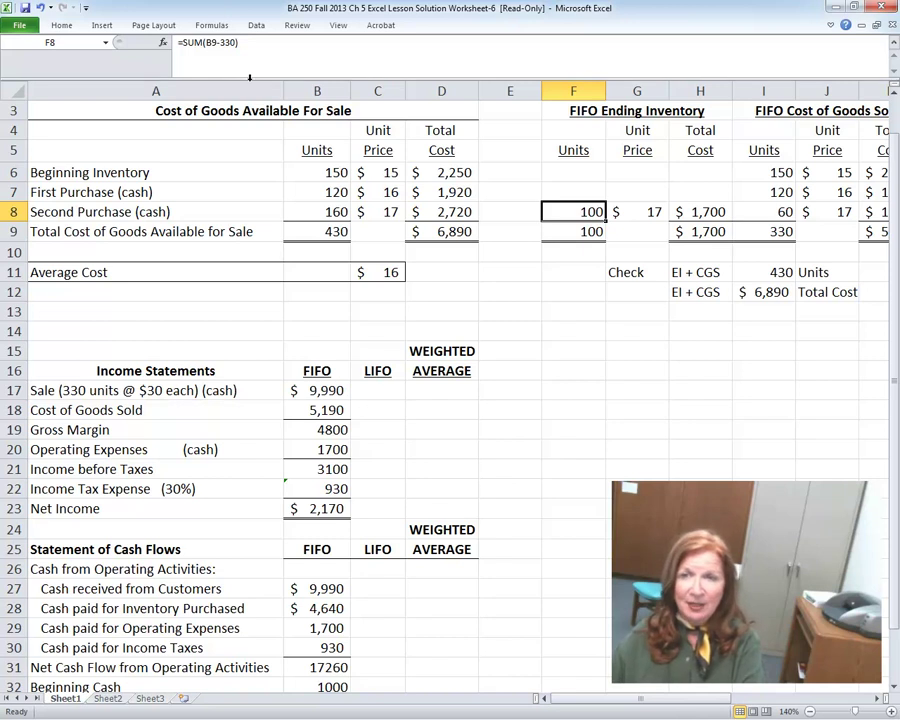
{"action": "left_click", "coordinate": [308, 231]}
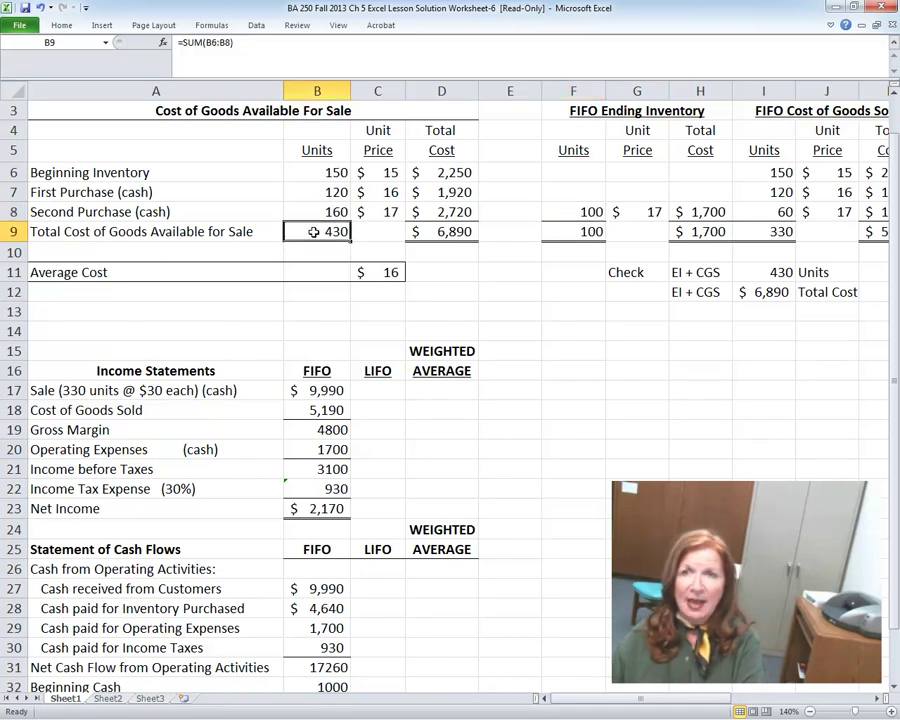
{"action": "left_click", "coordinate": [577, 215]}
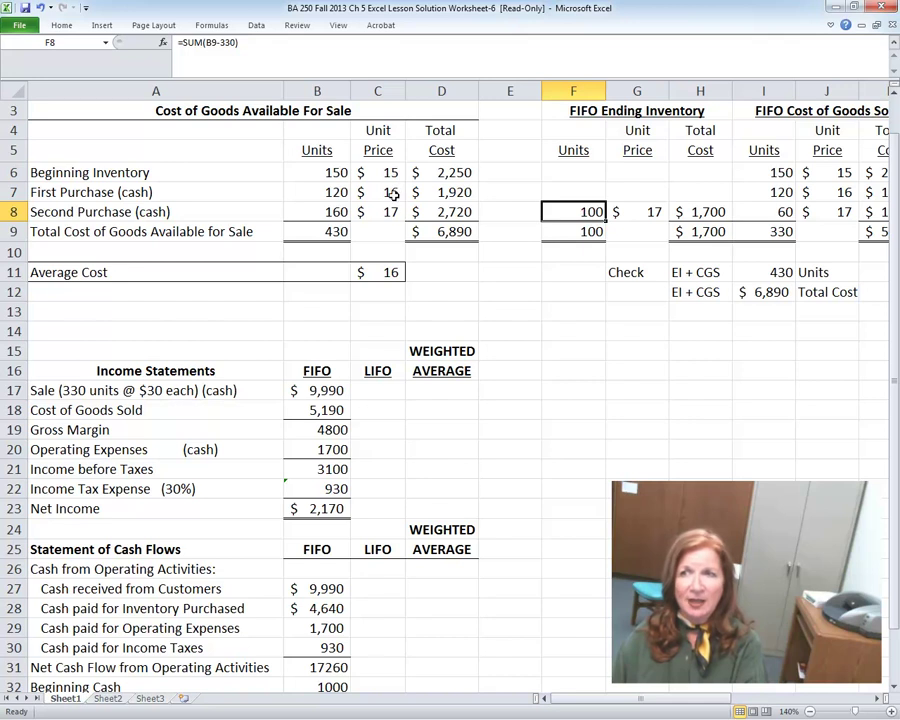
{"action": "left_click", "coordinate": [654, 213]}
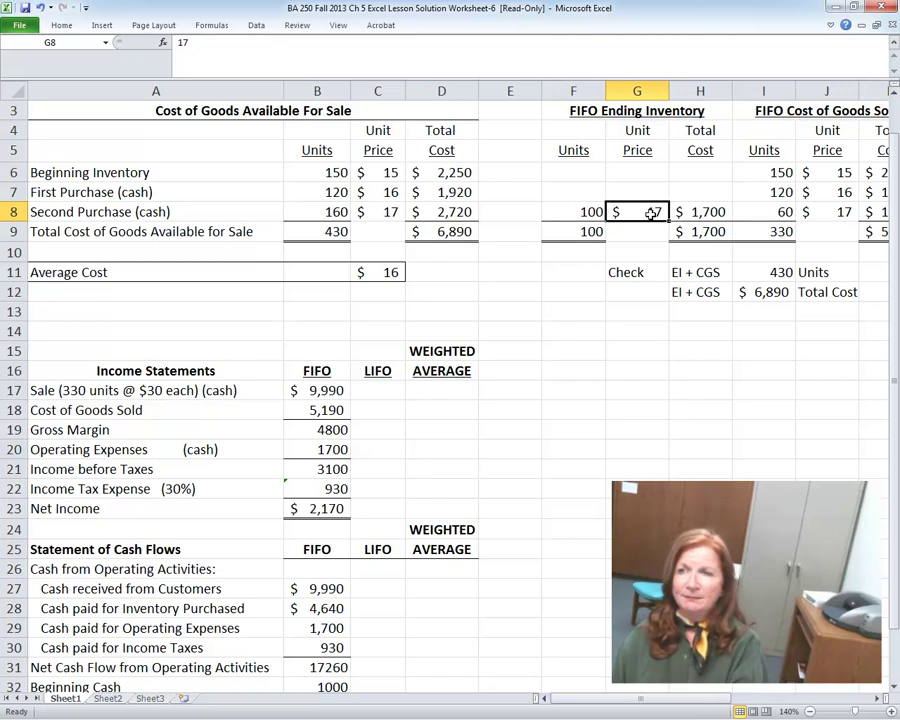
{"action": "left_click", "coordinate": [190, 43]}
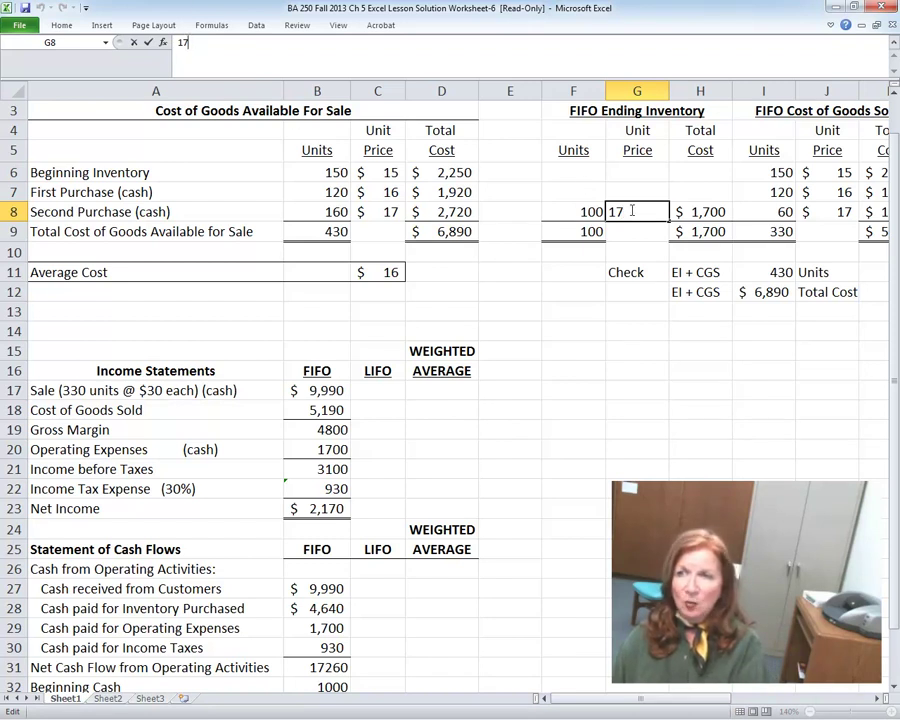
Replace G8's 17 with =C8, still showing $17, and check H8's =F8*G8 formula.
{"action": "double_click", "coordinate": [185, 42]}
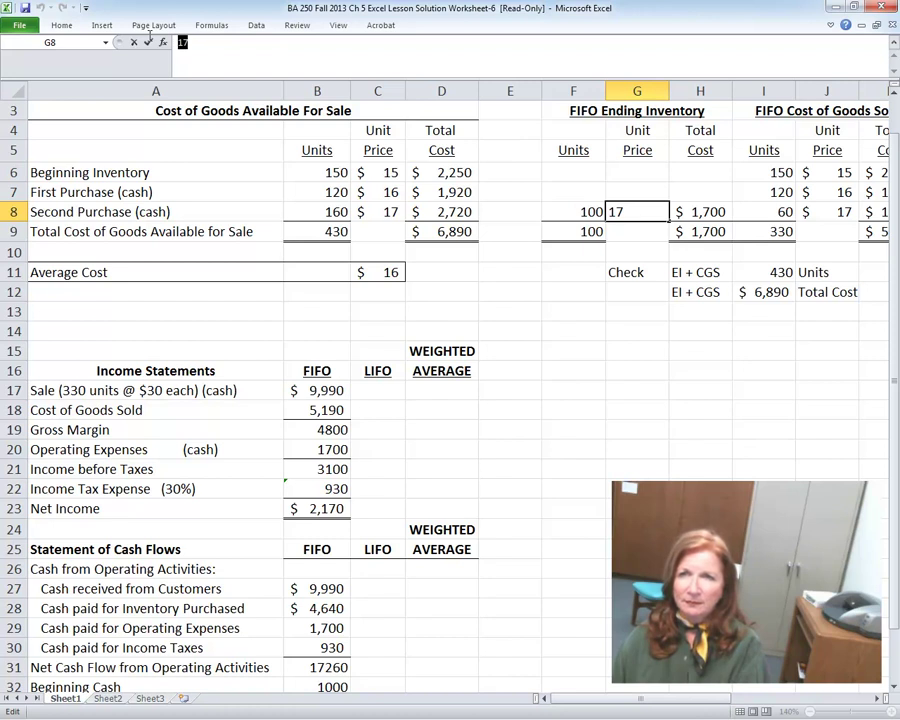
{"action": "type", "text": "="}
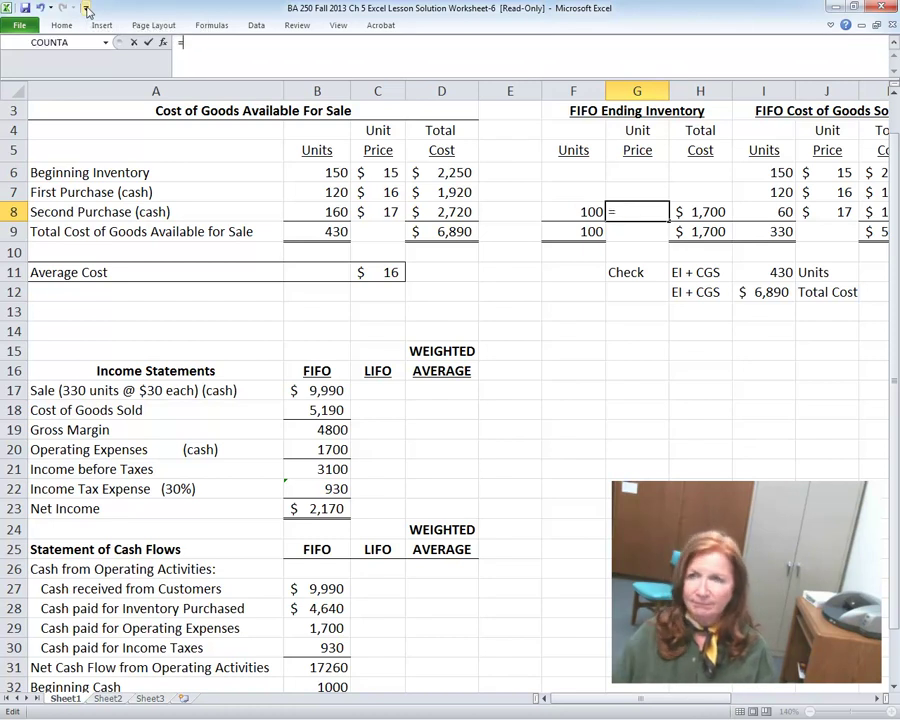
{"action": "left_click", "coordinate": [388, 212]}
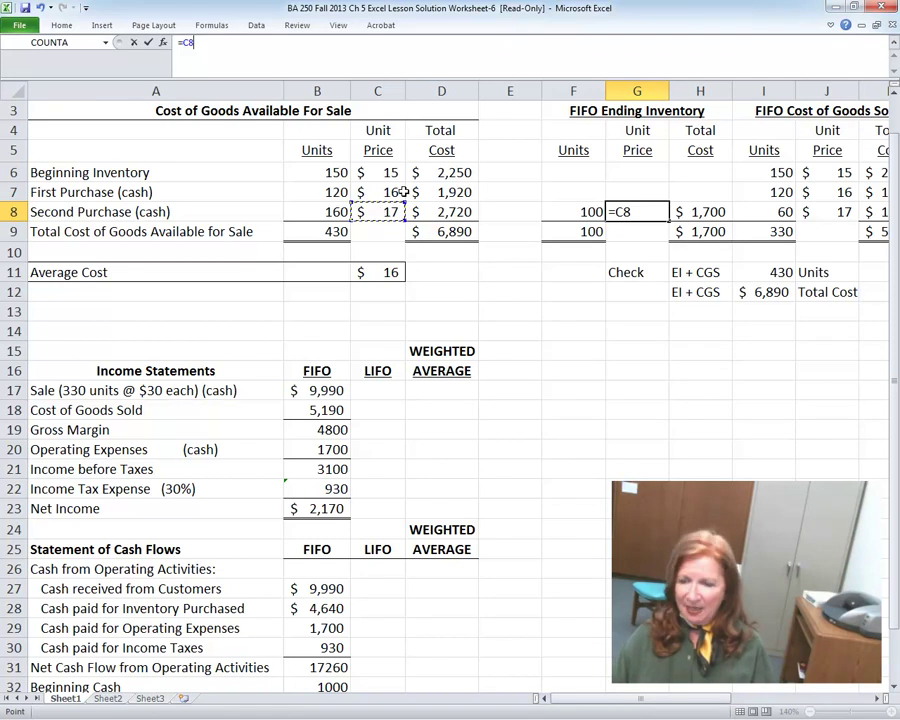
{"action": "key", "text": "Return"}
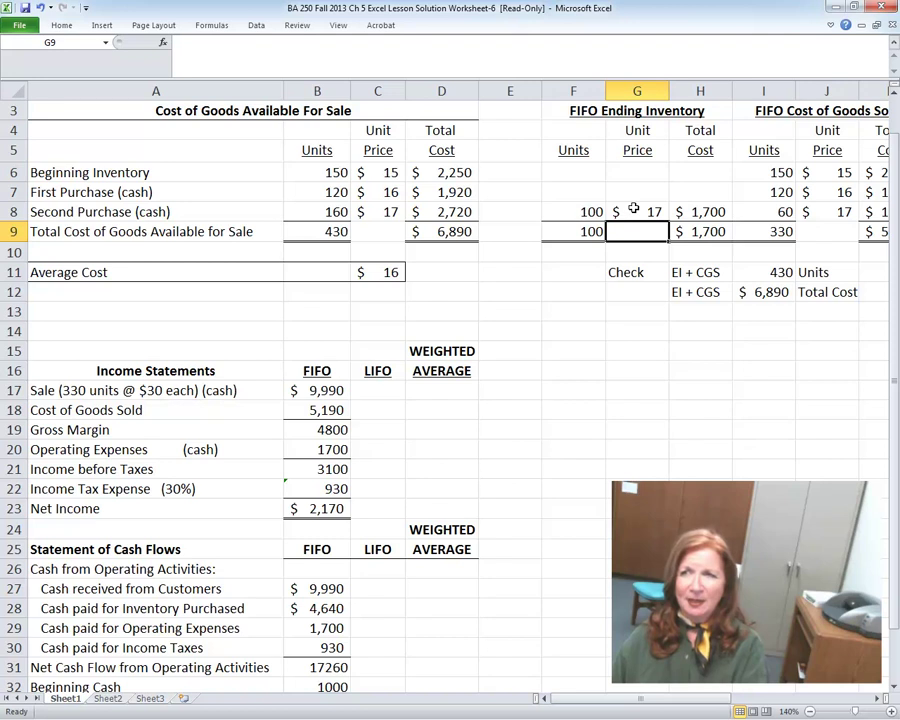
{"action": "left_click", "coordinate": [703, 212]}
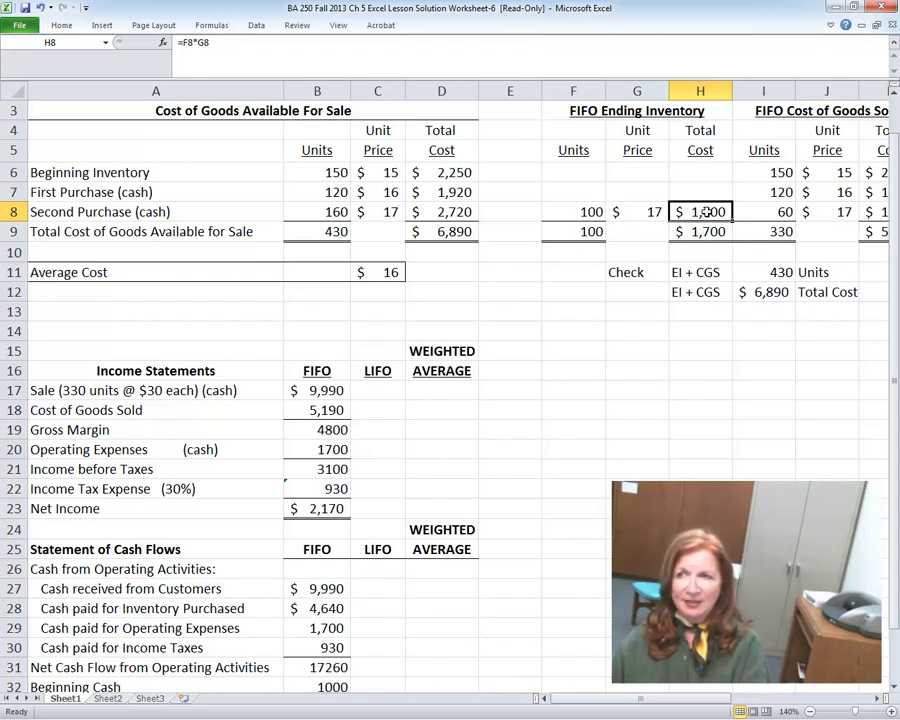
{"action": "left_click", "coordinate": [567, 233]}
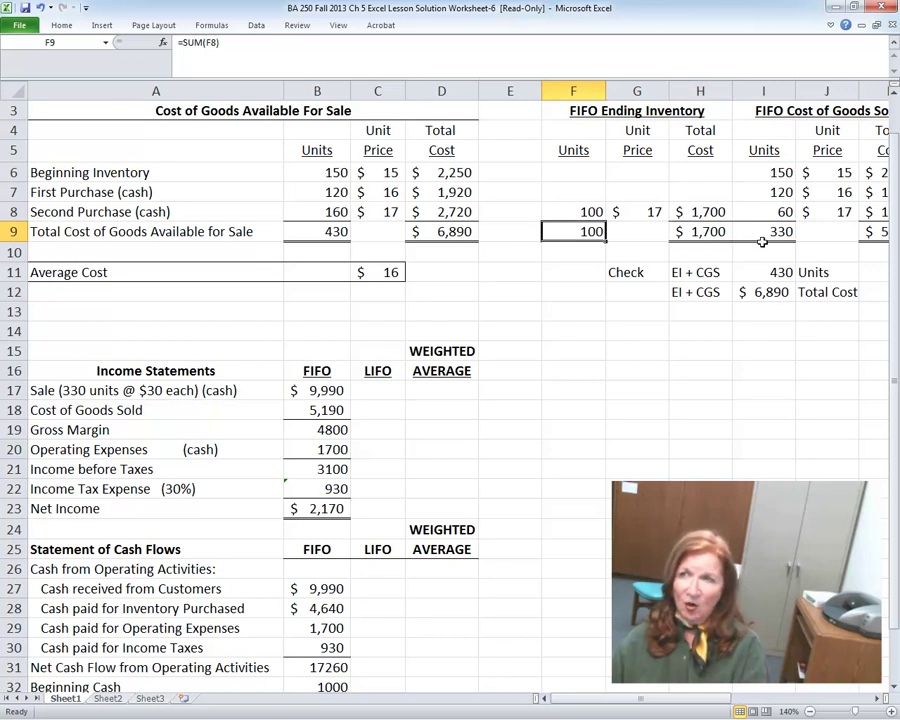
{"action": "left_click", "coordinate": [697, 232]}
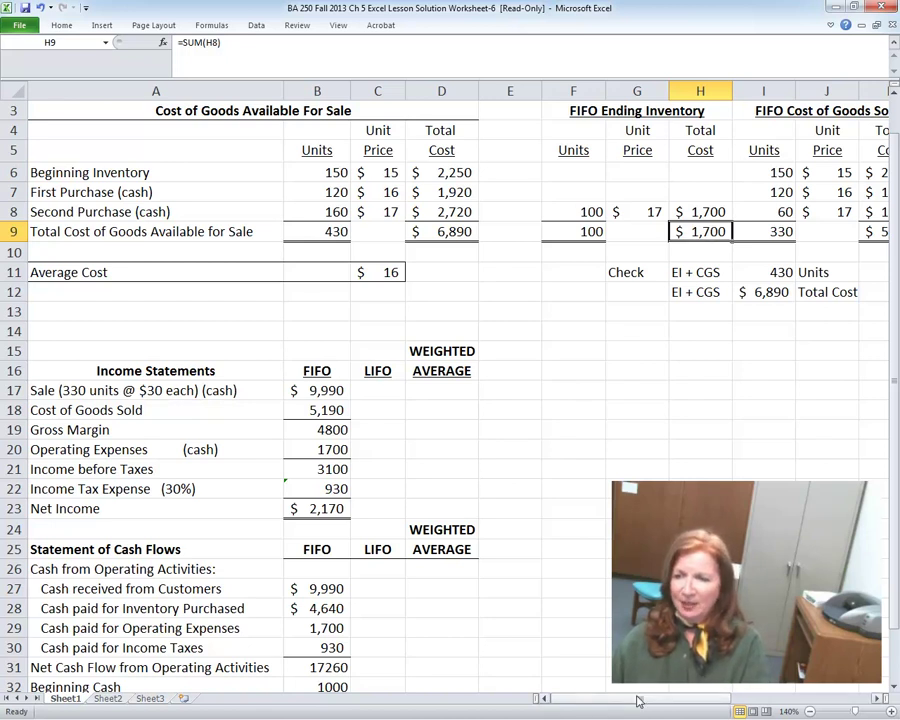
{"action": "left_click_drag", "start_coordinate": [637, 700], "coordinate": [659, 701]}
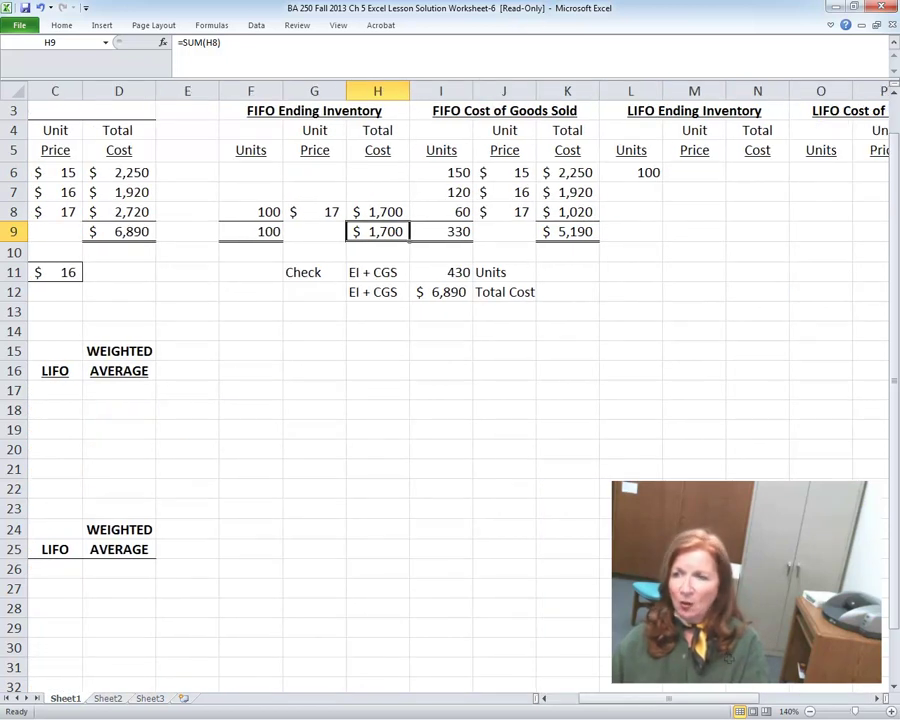
{"action": "left_click", "coordinate": [545, 703]}
{"action": "left_click", "coordinate": [545, 703]}
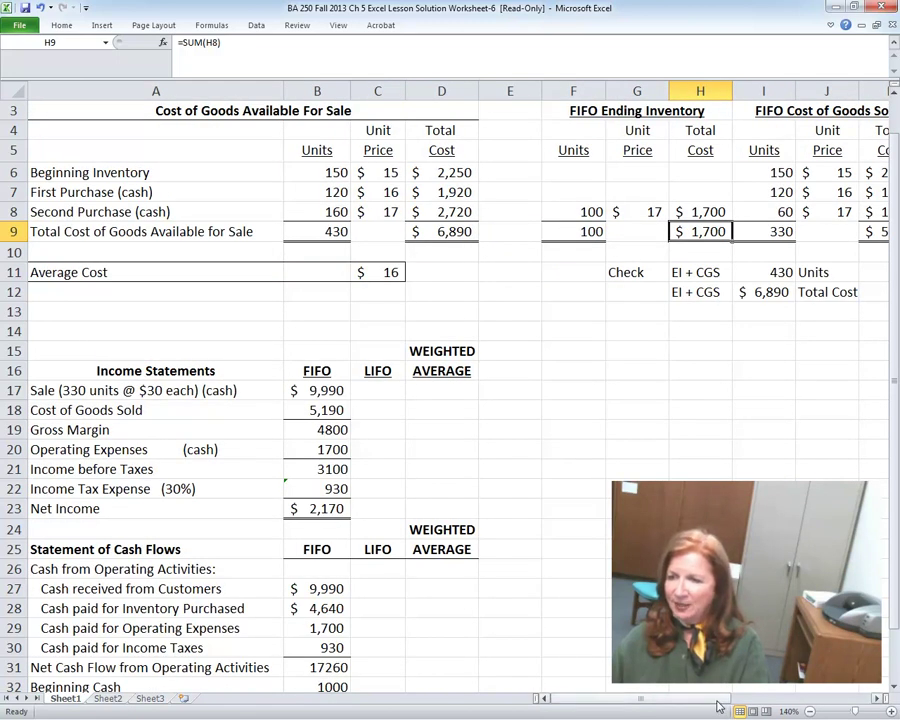
{"action": "left_click_drag", "start_coordinate": [731, 702], "coordinate": [737, 704]}
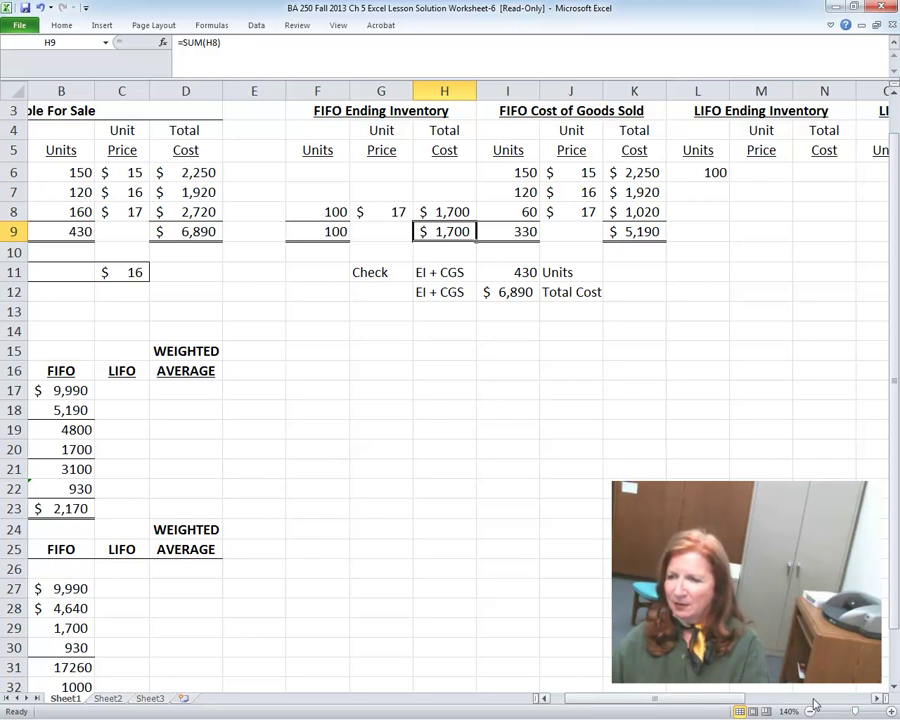
{"action": "left_click", "coordinate": [545, 700]}
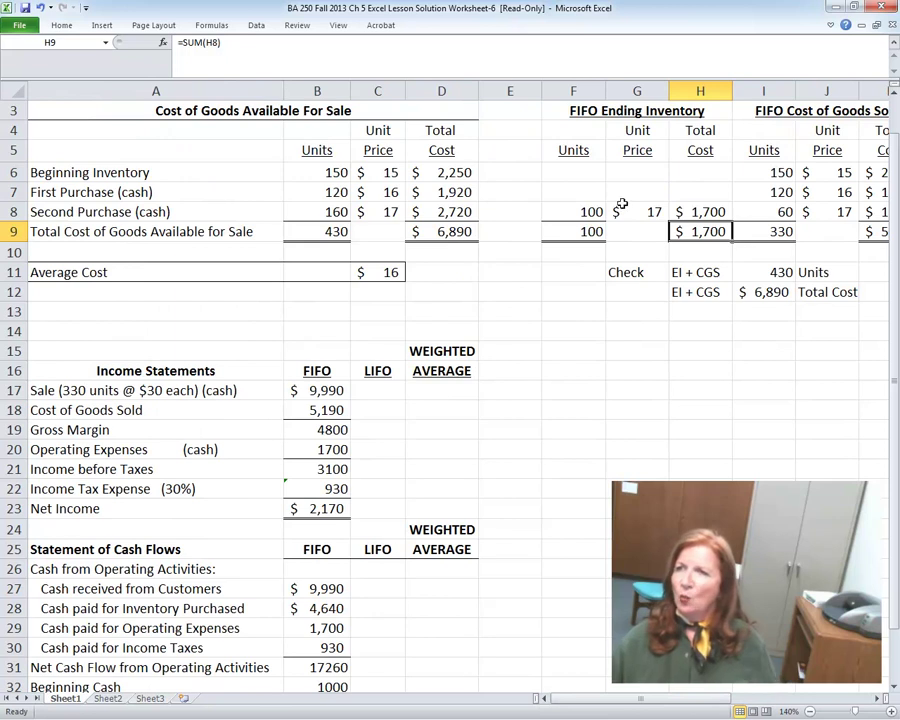
{"action": "left_click", "coordinate": [770, 173]}
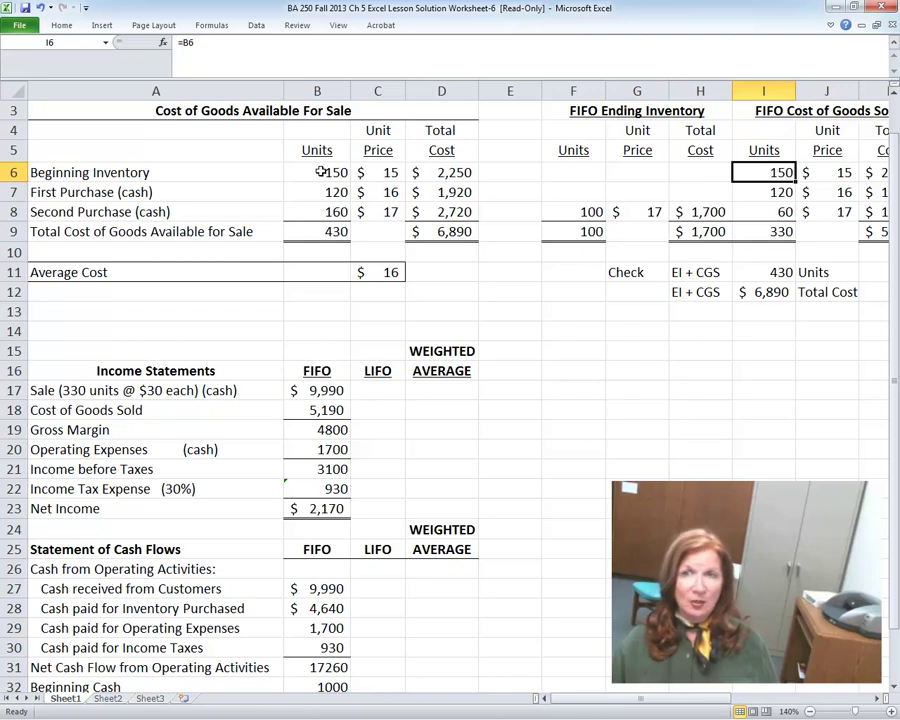
{"action": "left_click", "coordinate": [781, 192]}
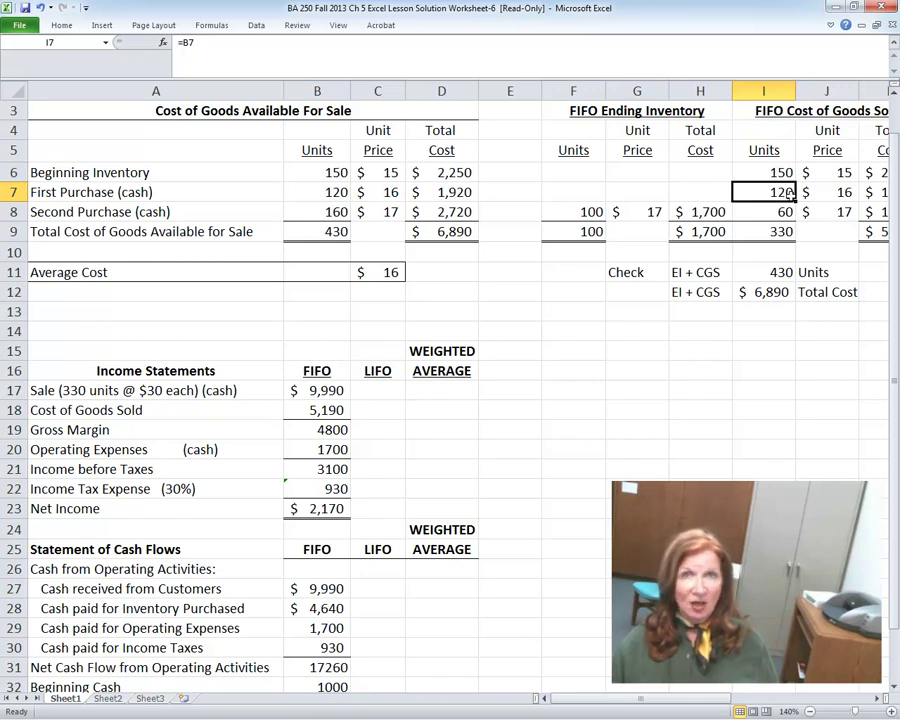
{"action": "left_click", "coordinate": [325, 193]}
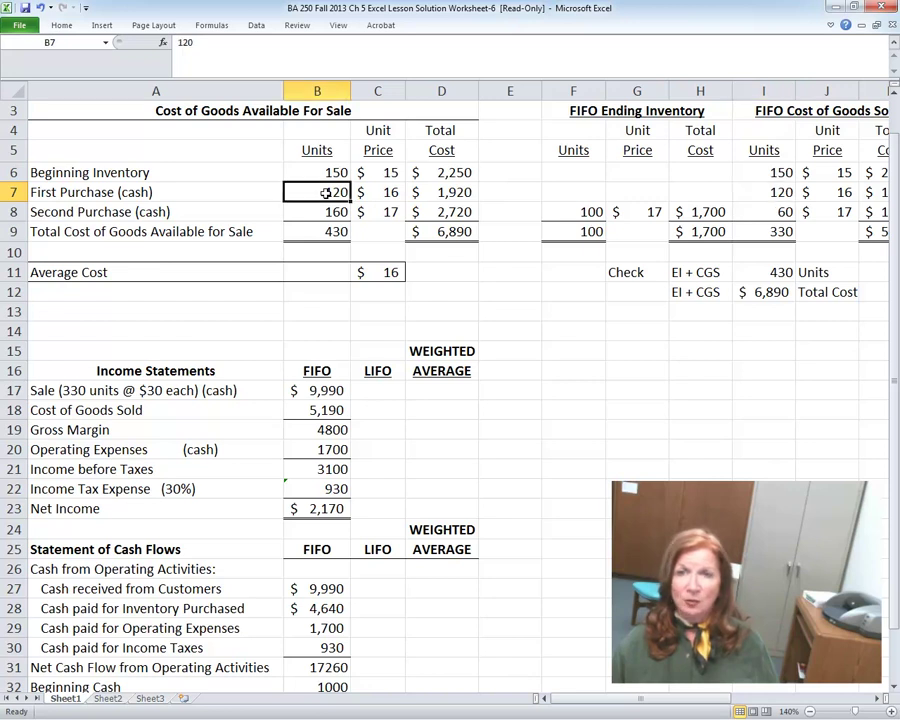
{"action": "left_click", "coordinate": [772, 191]}
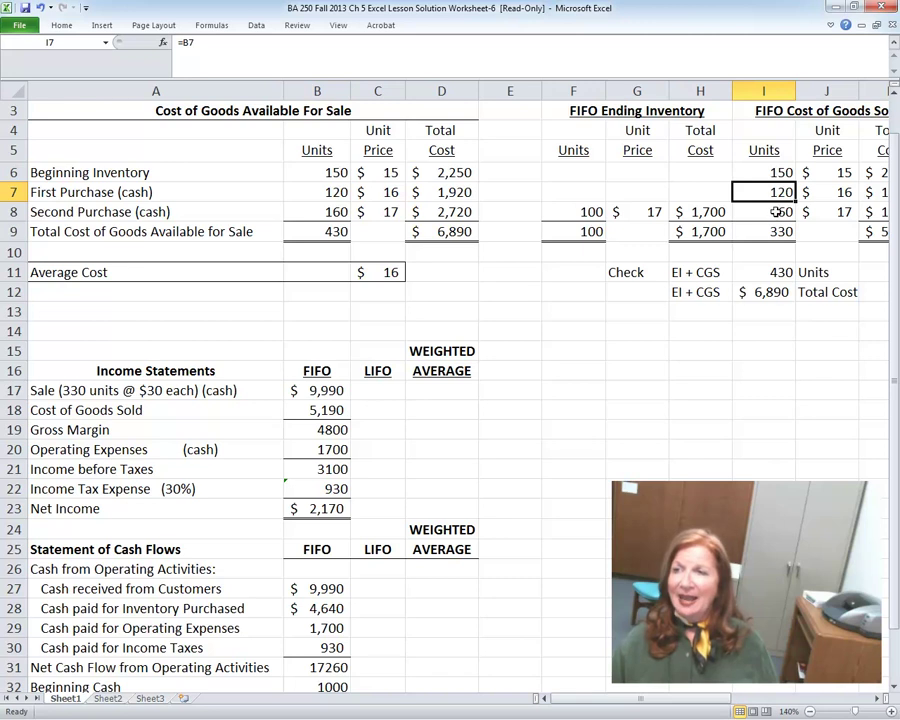
{"action": "left_click", "coordinate": [775, 212]}
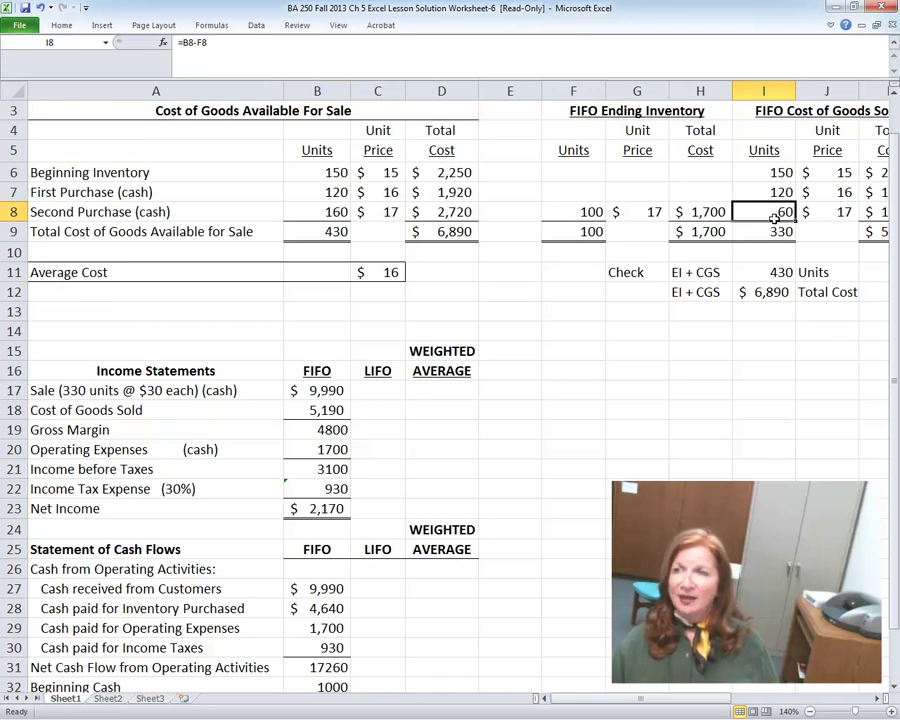
{"action": "left_click", "coordinate": [316, 211]}
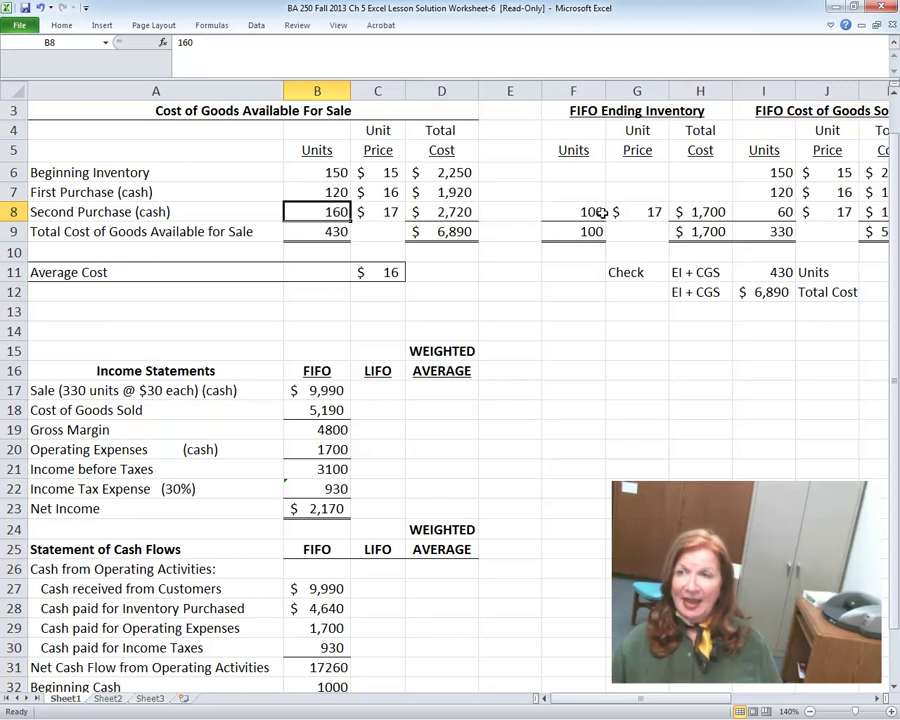
{"action": "left_click", "coordinate": [780, 212]}
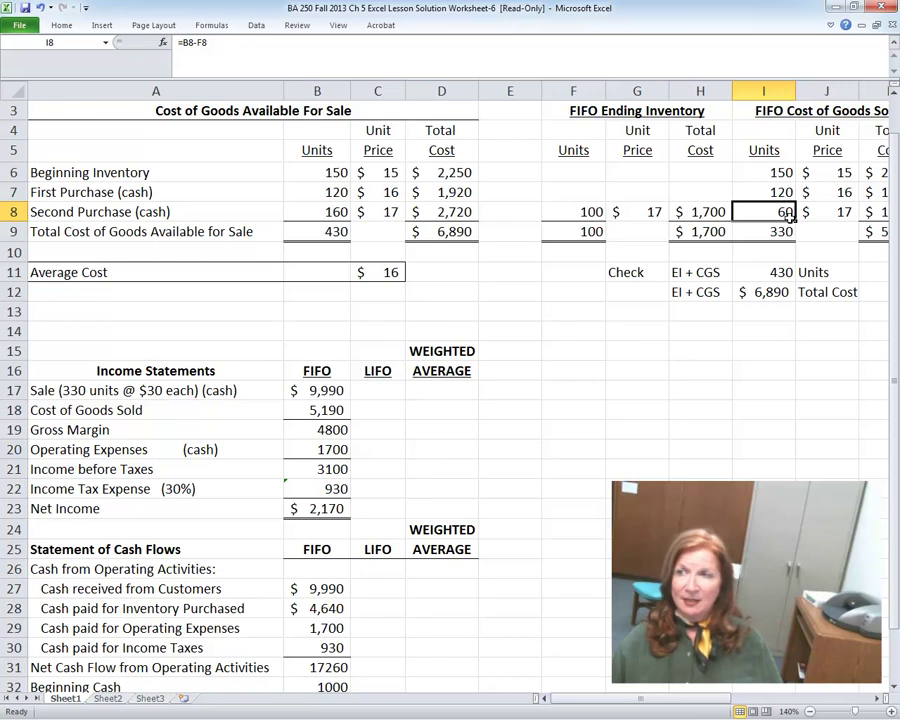
{"action": "left_click", "coordinate": [843, 172]}
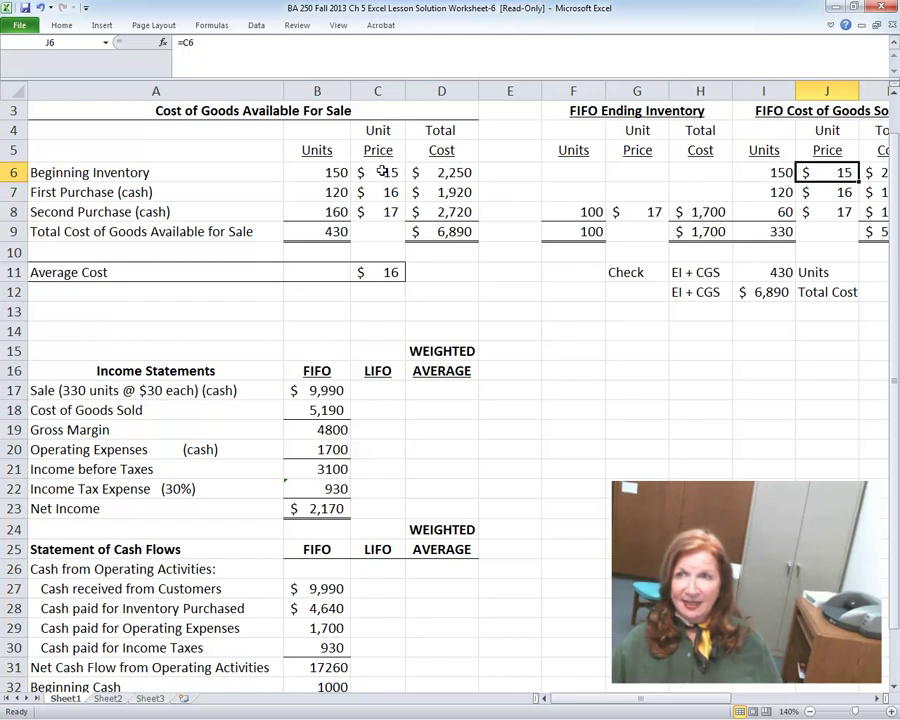
{"action": "left_click", "coordinate": [835, 192]}
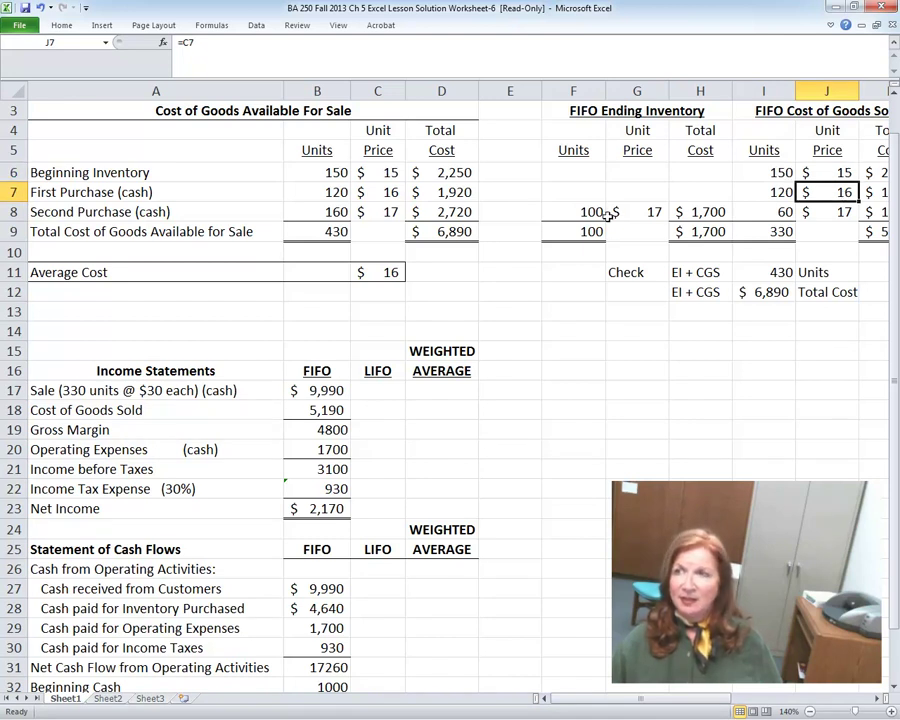
{"action": "left_click", "coordinate": [826, 172]}
{"action": "left_click", "coordinate": [830, 192]}
{"action": "left_click", "coordinate": [834, 213]}
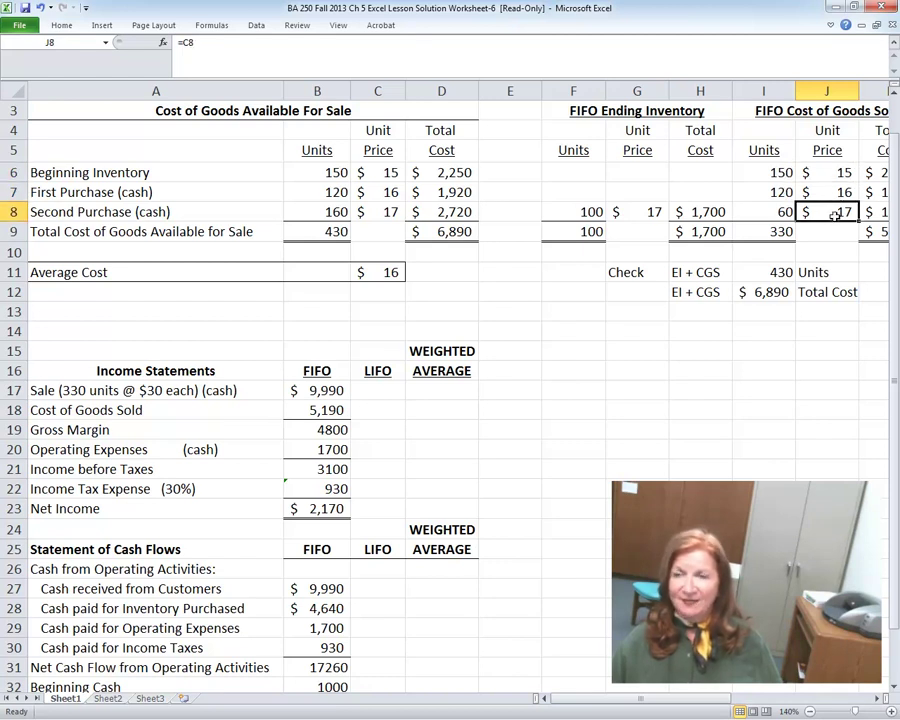
{"action": "left_click", "coordinate": [876, 700]}
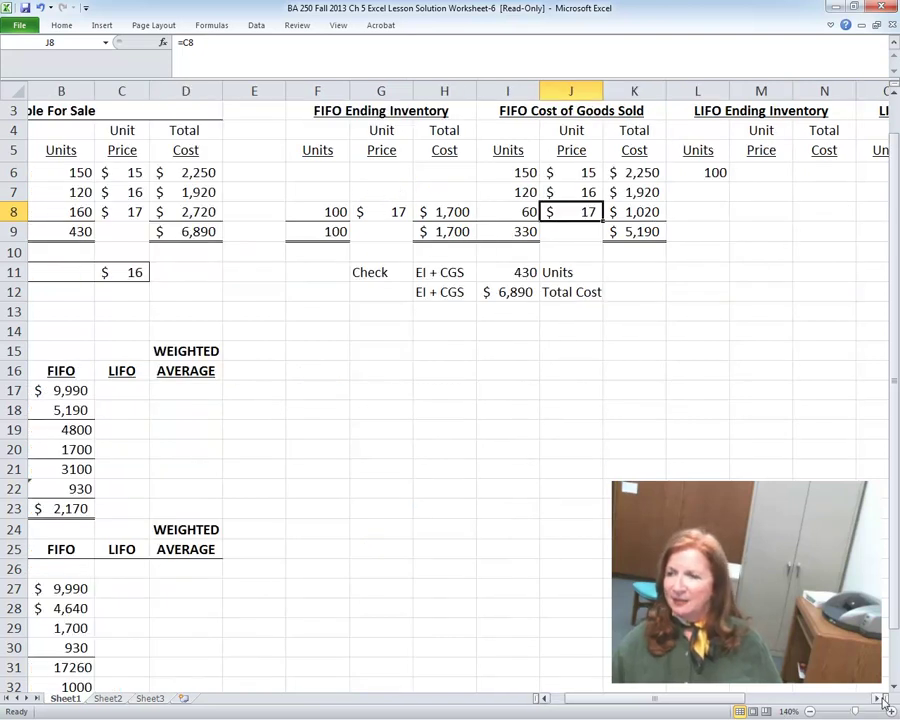
{"action": "left_click", "coordinate": [876, 700]}
{"action": "left_click", "coordinate": [876, 700]}
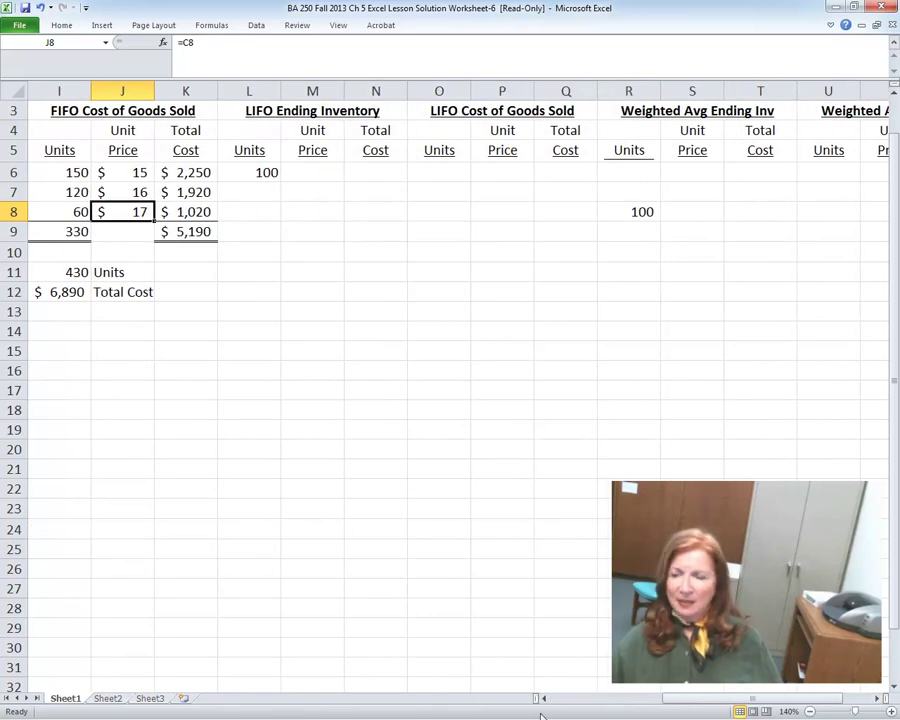
{"action": "left_click", "coordinate": [541, 701]}
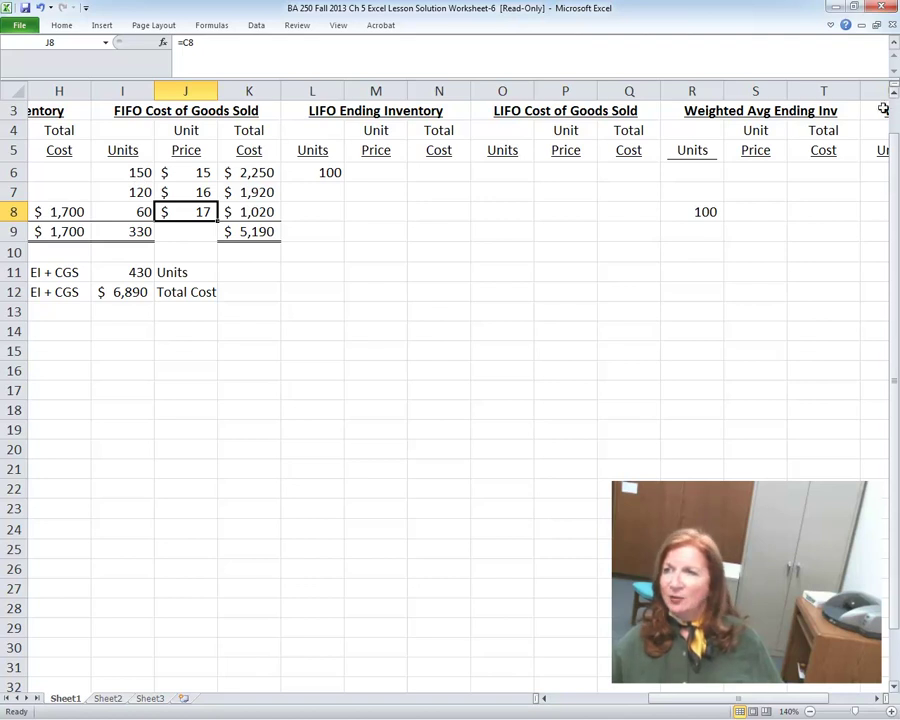
{"action": "left_click_drag", "start_coordinate": [895, 150], "coordinate": [895, 159]}
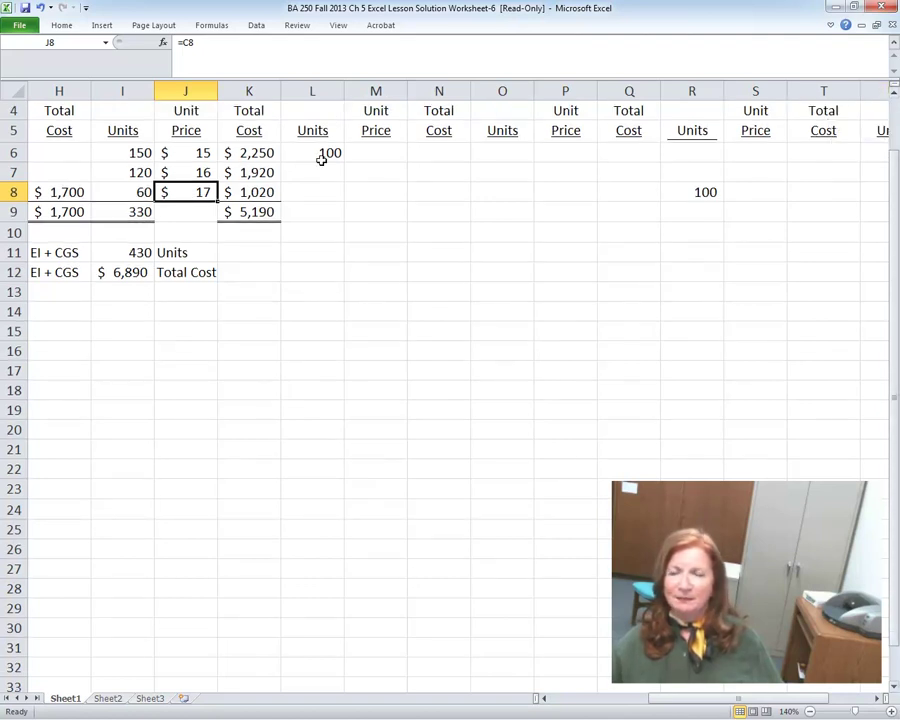
{"action": "left_click", "coordinate": [251, 153]}
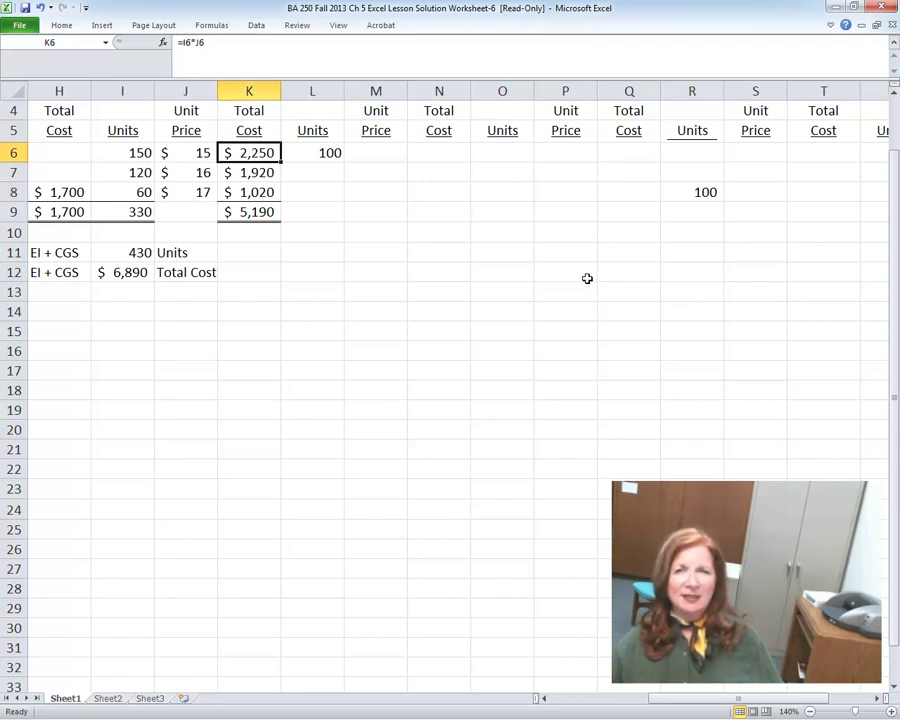
{"action": "left_click", "coordinate": [254, 172]}
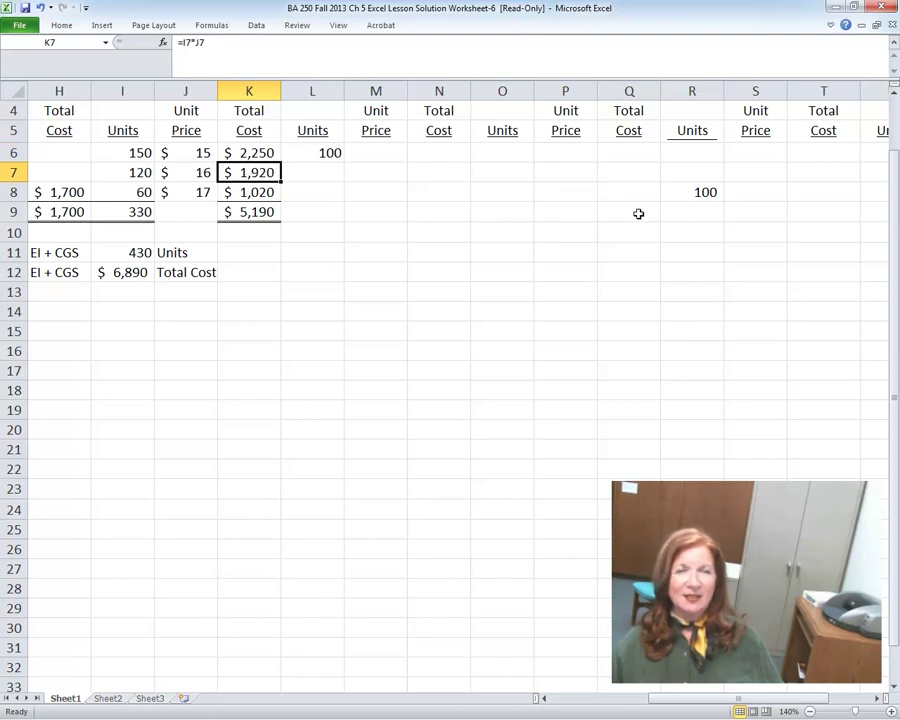
{"action": "left_click", "coordinate": [242, 193]}
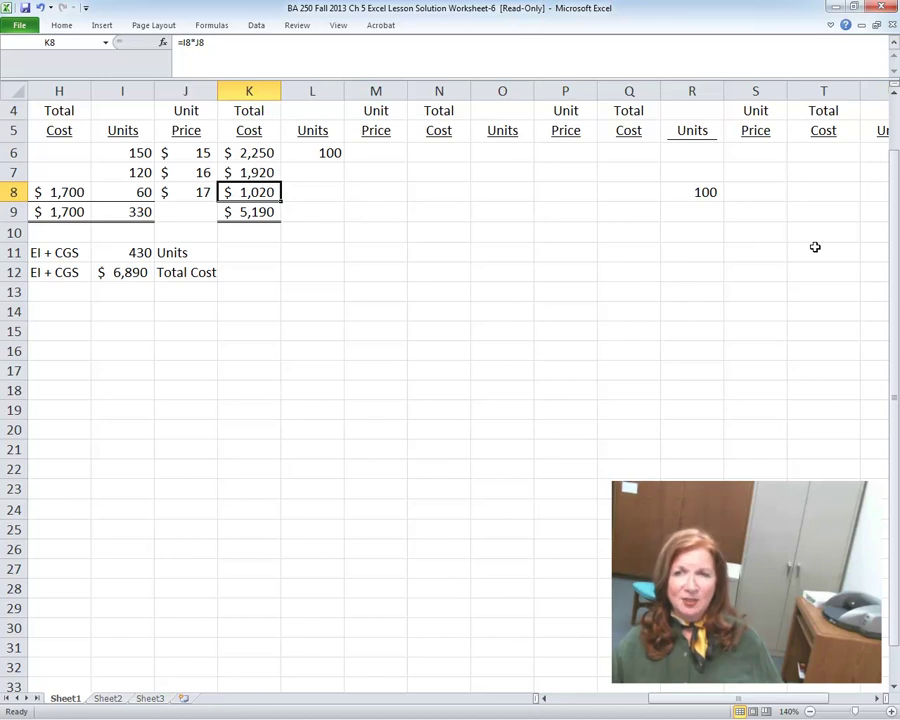
{"action": "left_click", "coordinate": [253, 214]}
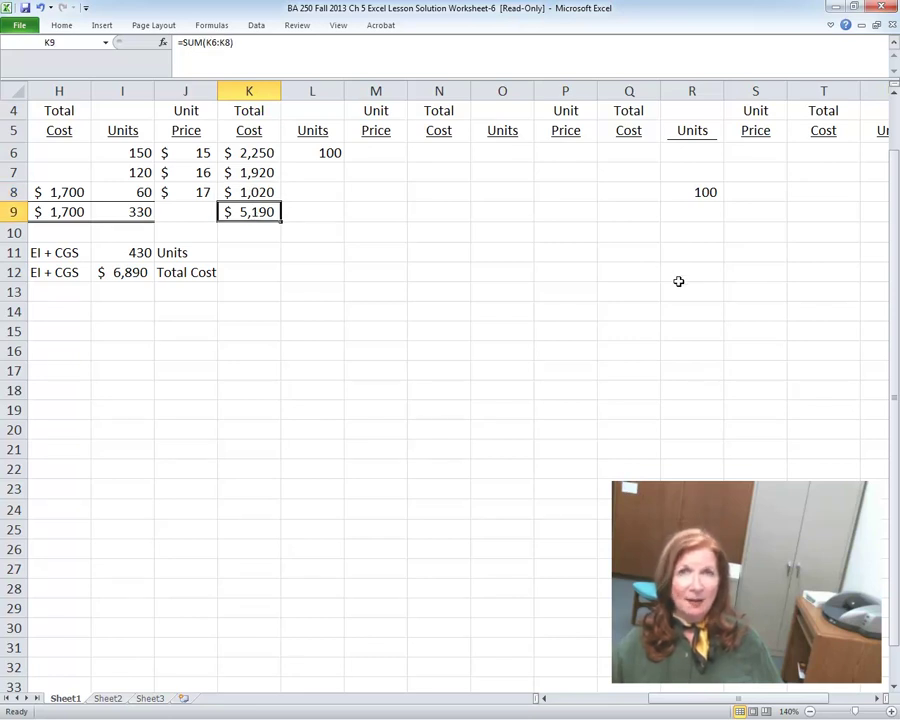
{"action": "left_click", "coordinate": [543, 698]}
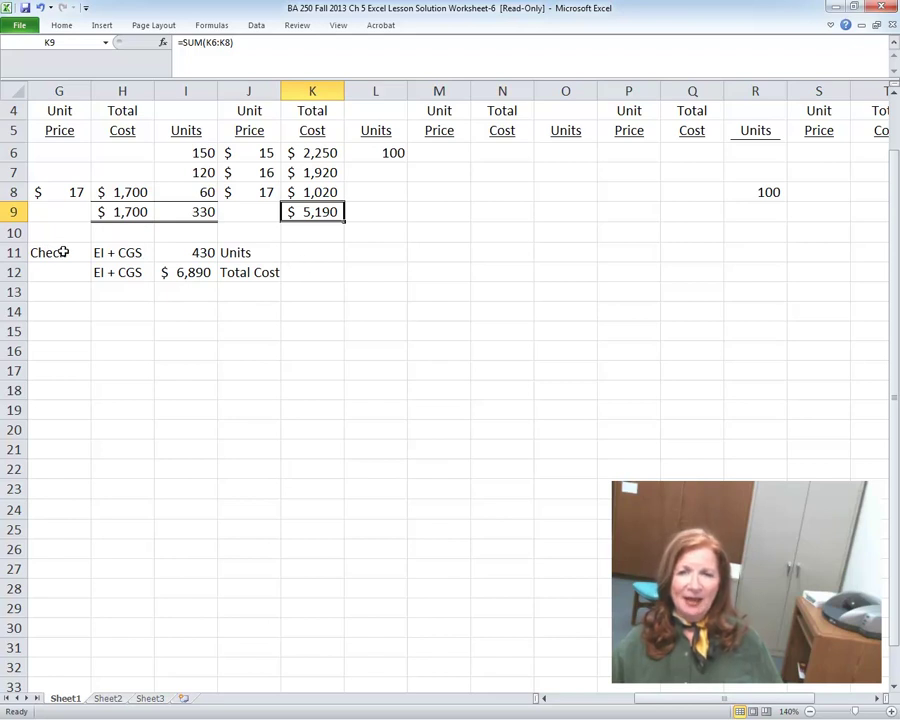
{"action": "left_click", "coordinate": [116, 253]}
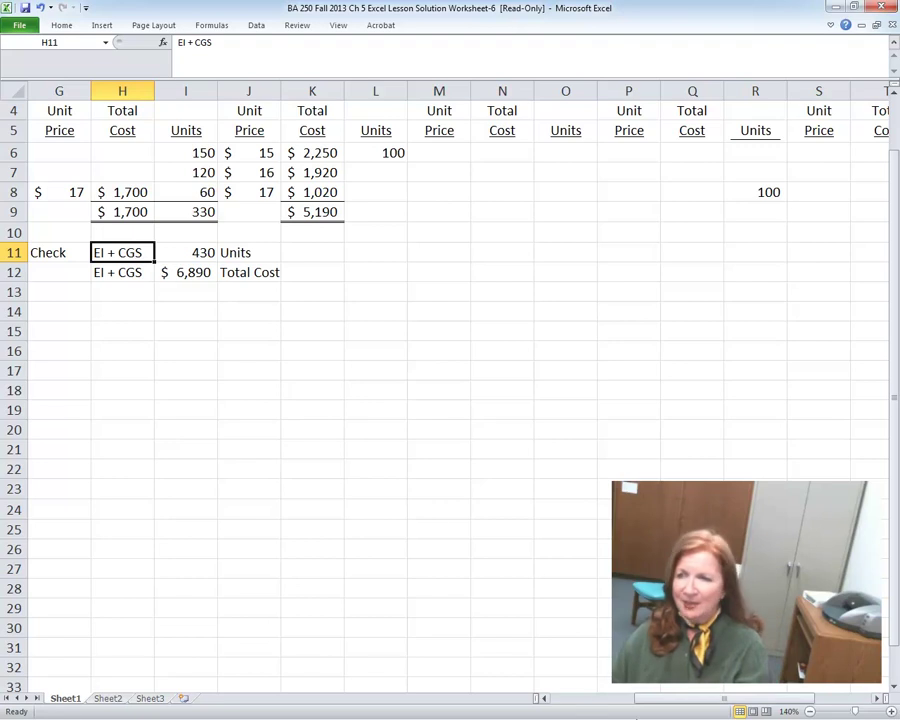
{"action": "scroll", "coordinate": [541, 699], "scroll_direction": "left", "scroll_amount": 6}
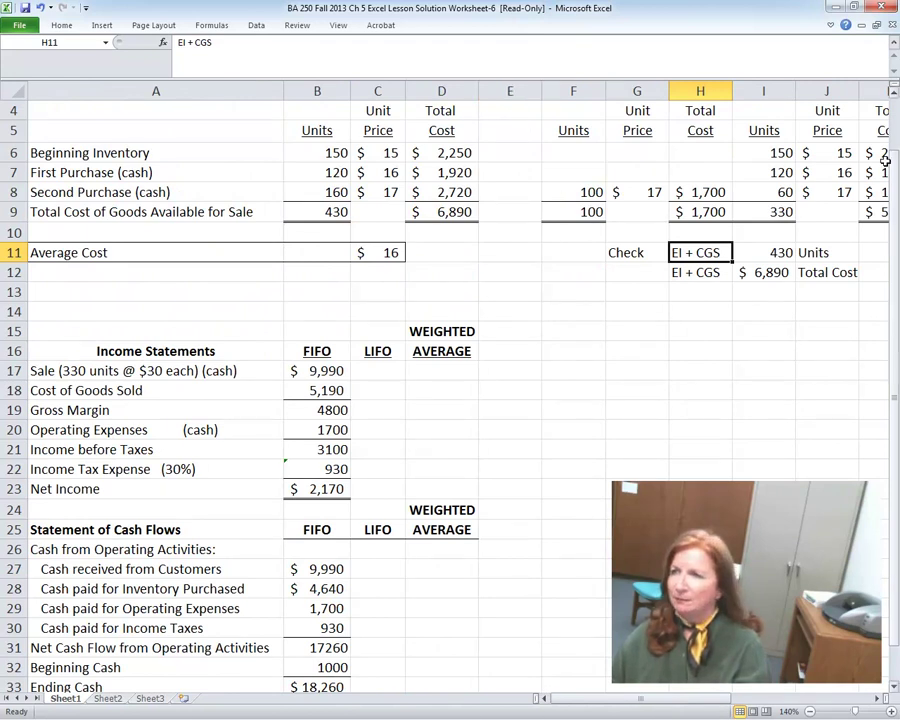
{"action": "left_click_drag", "start_coordinate": [897, 157], "coordinate": [897, 140]}
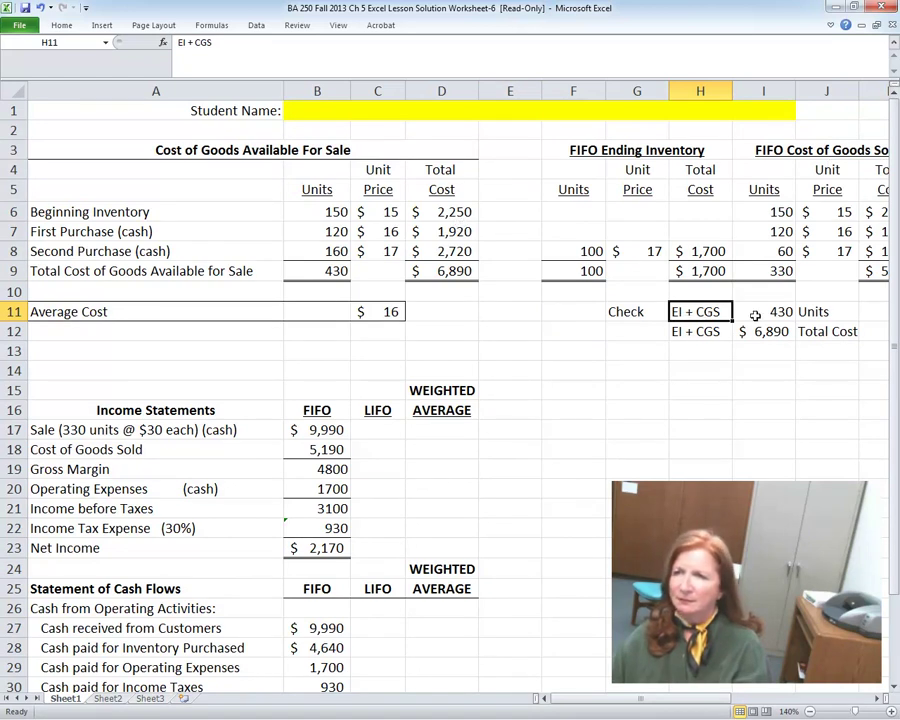
{"action": "left_click", "coordinate": [318, 271]}
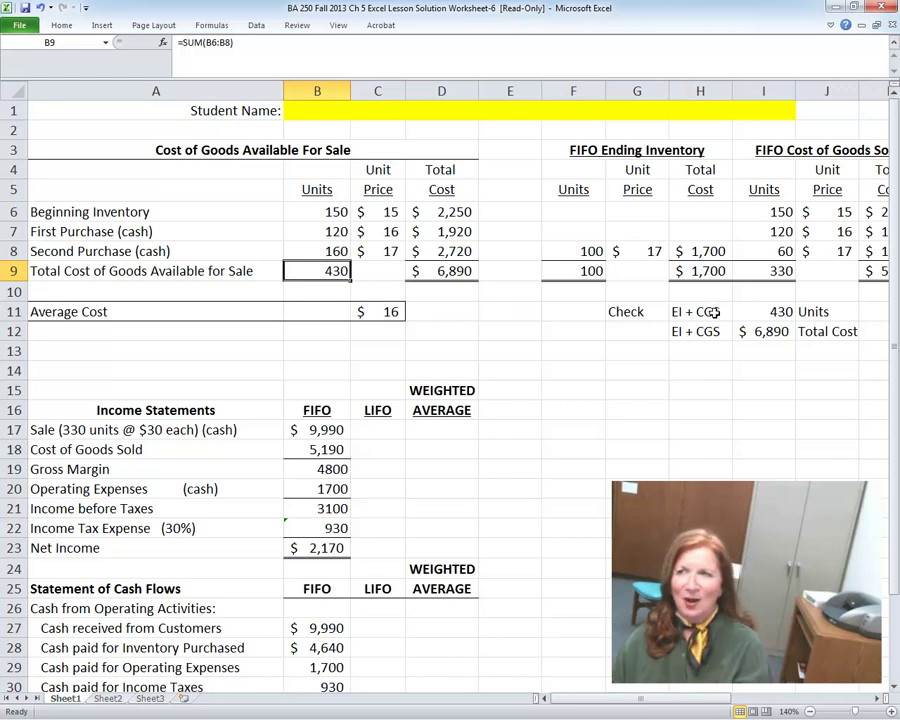
{"action": "left_click", "coordinate": [787, 311]}
{"action": "left_click", "coordinate": [325, 271]}
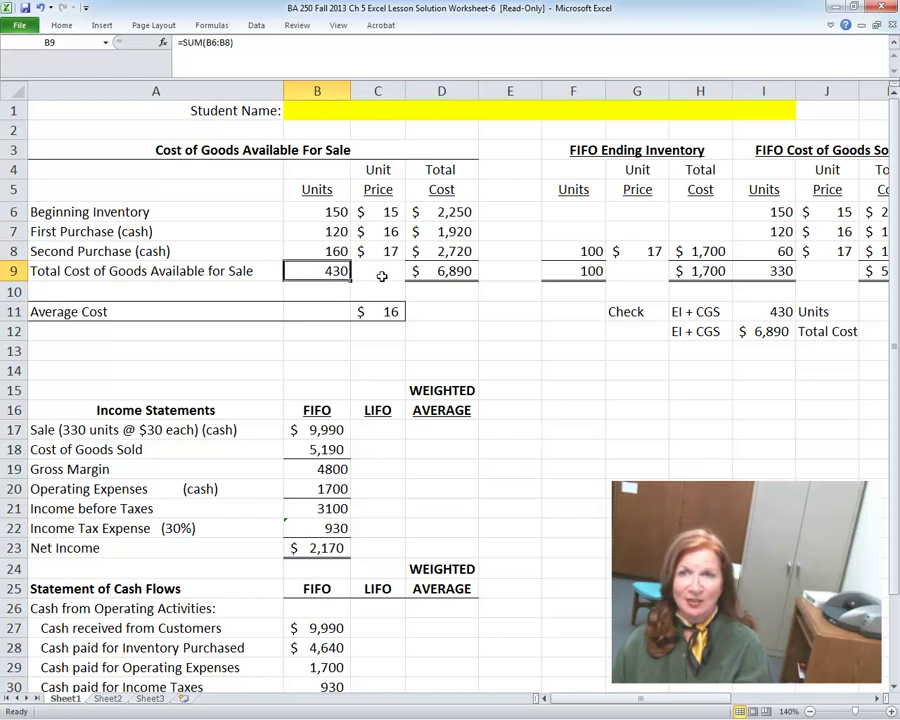
{"action": "left_click", "coordinate": [781, 311]}
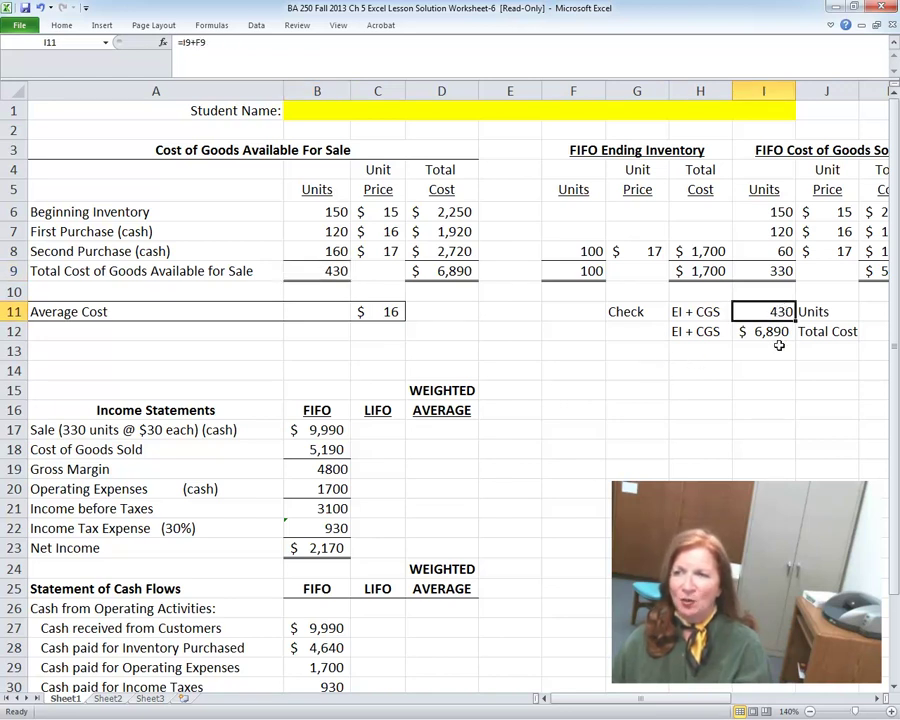
{"action": "left_click", "coordinate": [773, 333]}
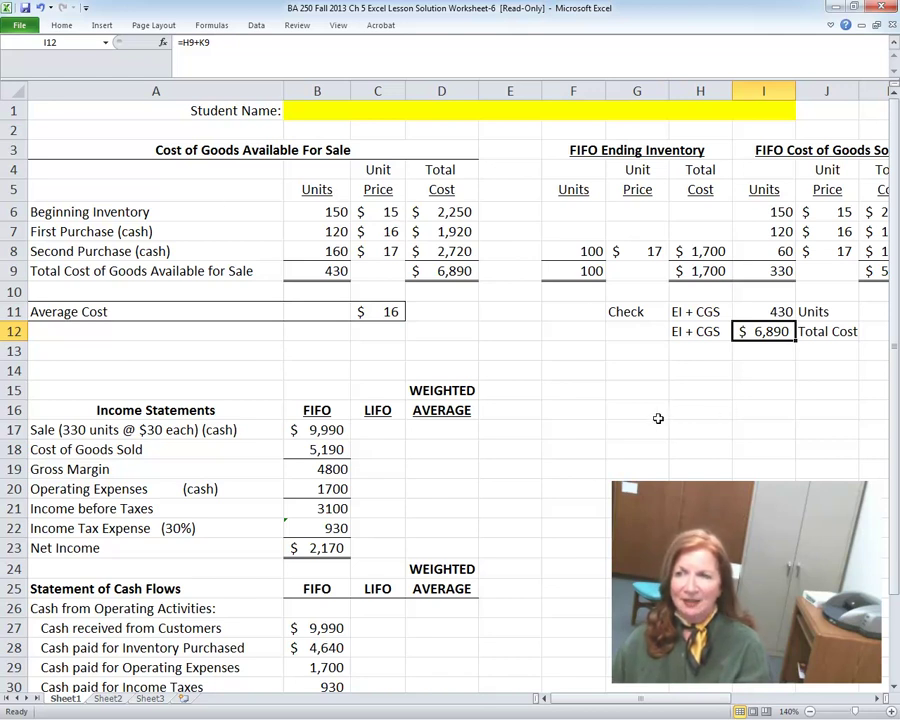
{"action": "left_click_drag", "start_coordinate": [600, 698], "coordinate": [656, 702]}
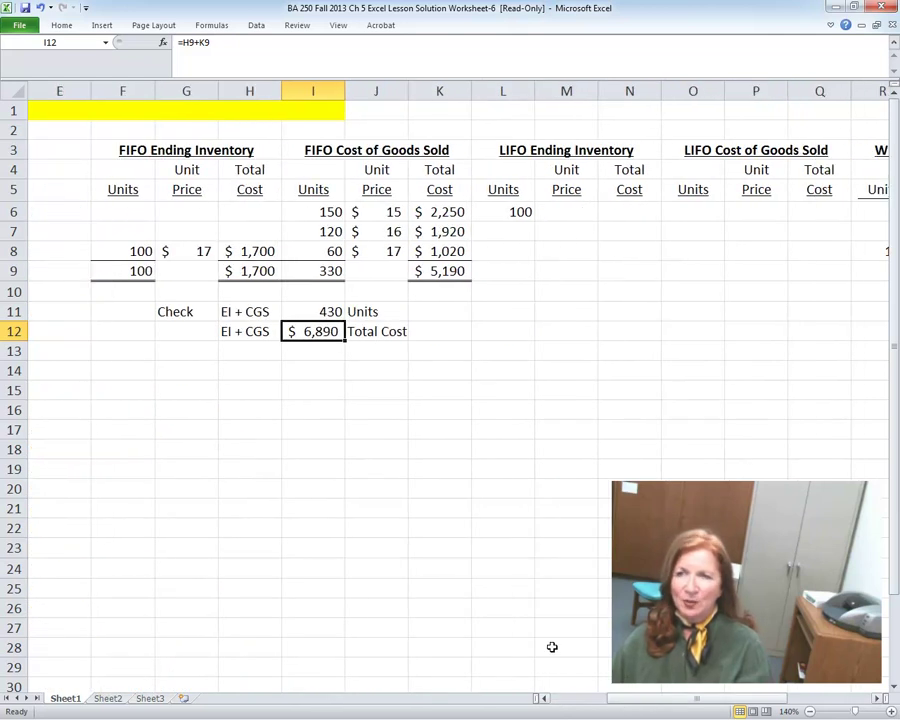
{"action": "left_click", "coordinate": [262, 271]}
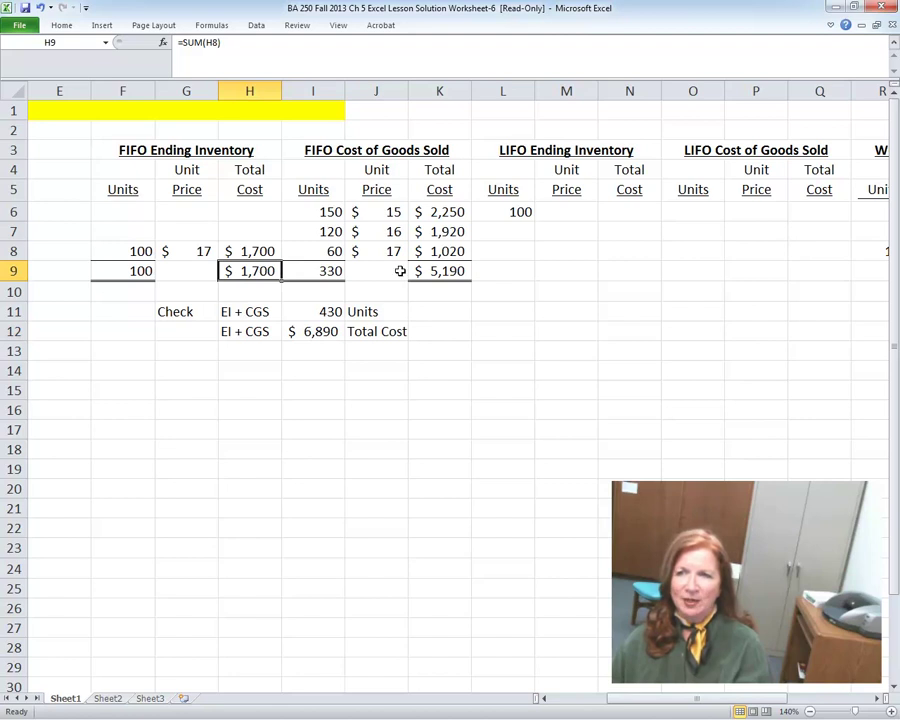
{"action": "left_click", "coordinate": [126, 271]}
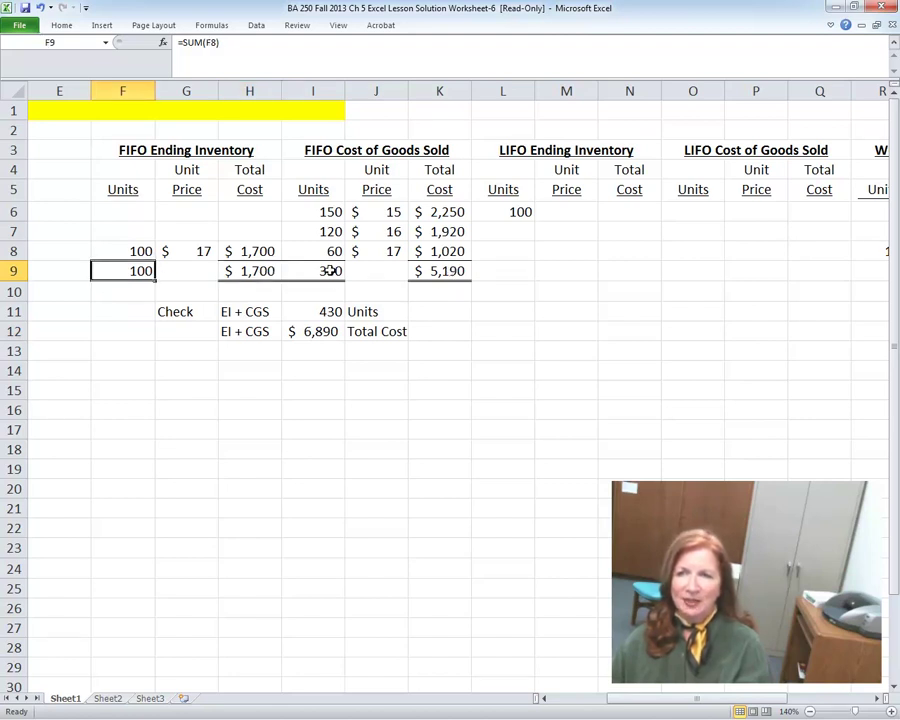
{"action": "left_click", "coordinate": [330, 271]}
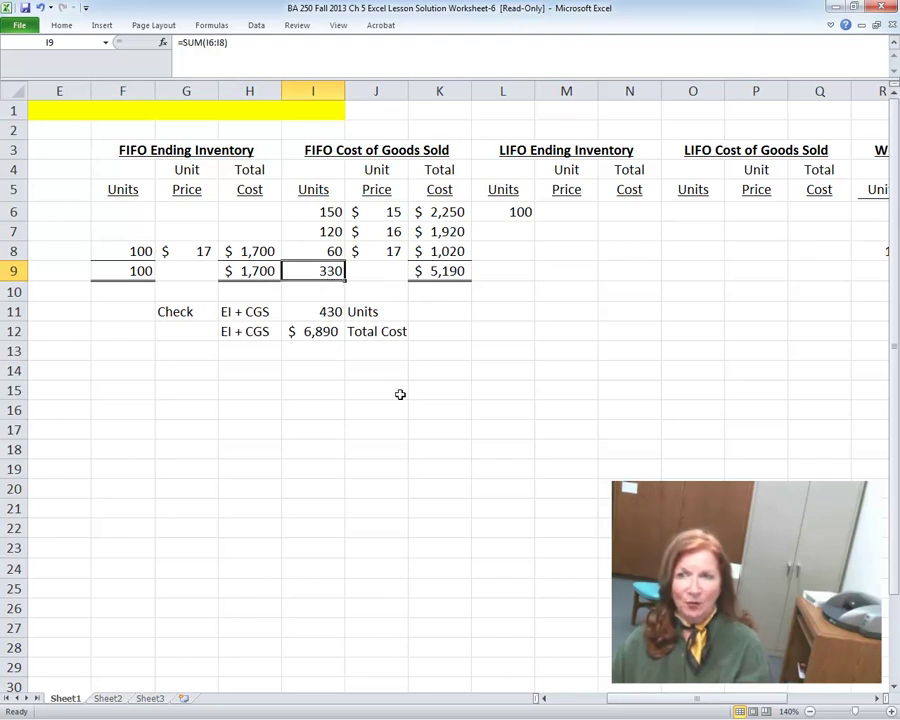
{"action": "left_click_drag", "start_coordinate": [687, 703], "coordinate": [625, 703]}
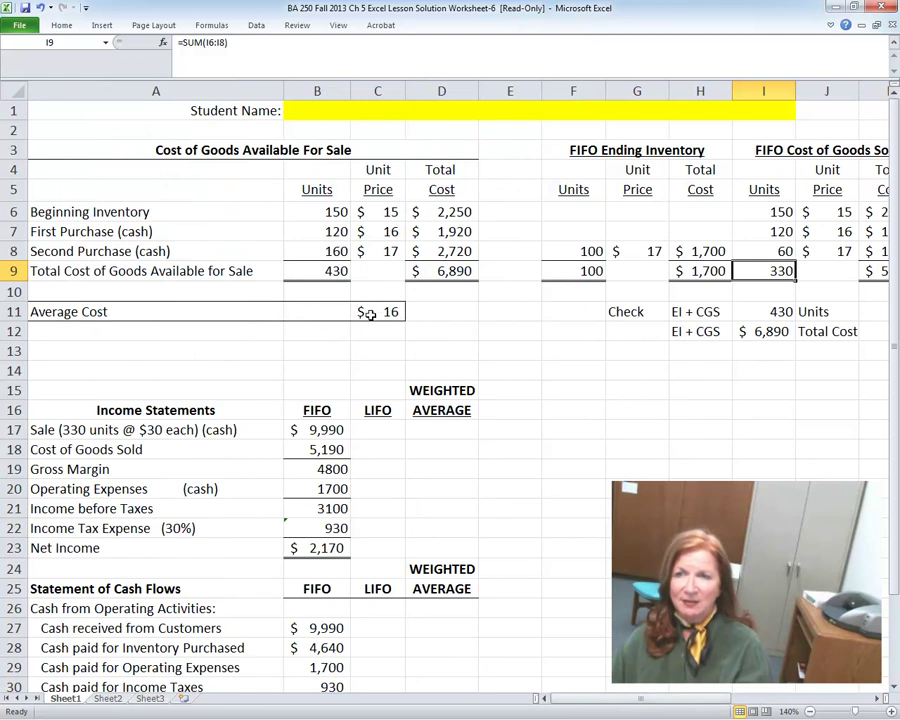
{"action": "left_click_drag", "start_coordinate": [587, 701], "coordinate": [664, 698]}
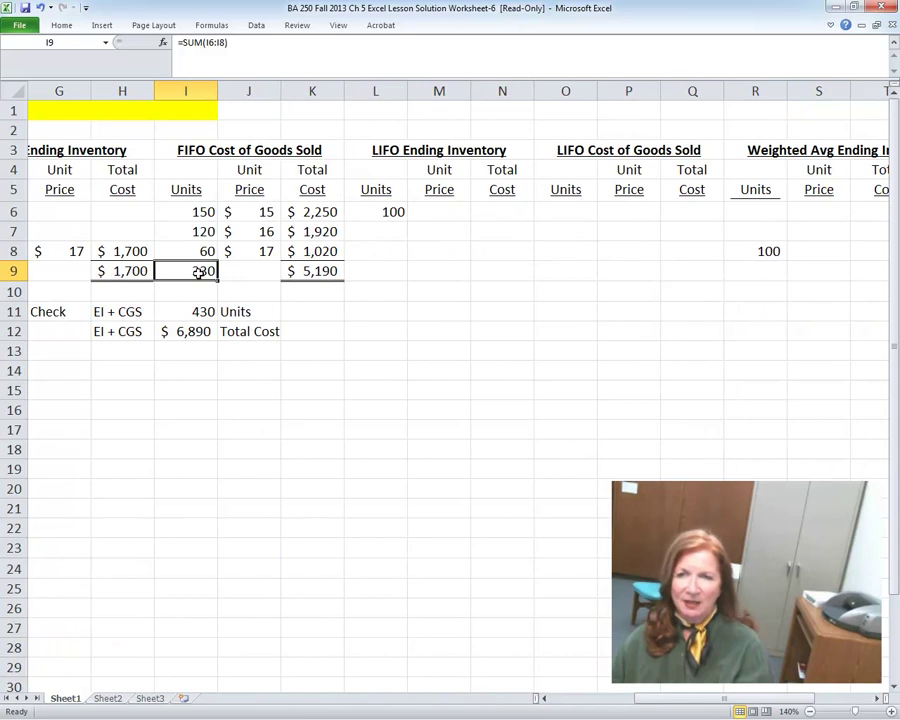
{"action": "left_click", "coordinate": [121, 269]}
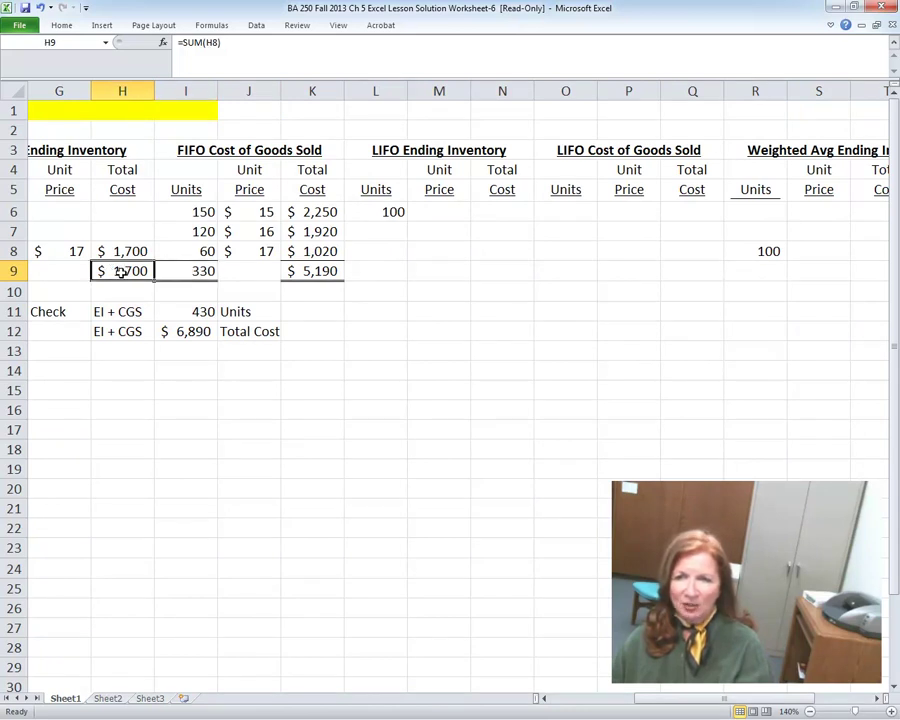
{"action": "left_click", "coordinate": [321, 269]}
{"action": "left_click", "coordinate": [193, 331]}
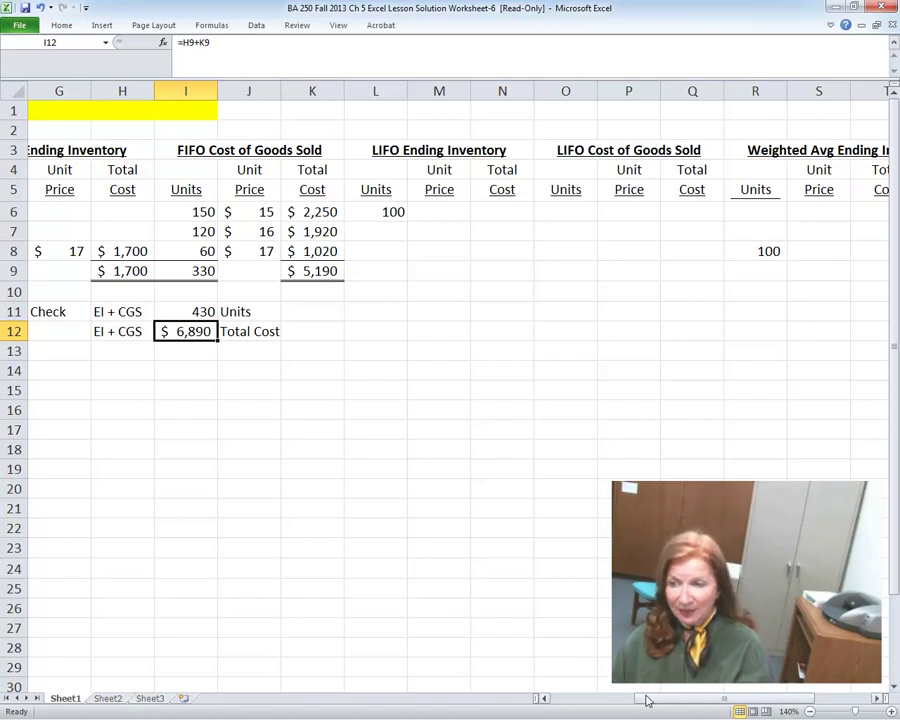
{"action": "left_click_drag", "start_coordinate": [644, 697], "coordinate": [527, 712]}
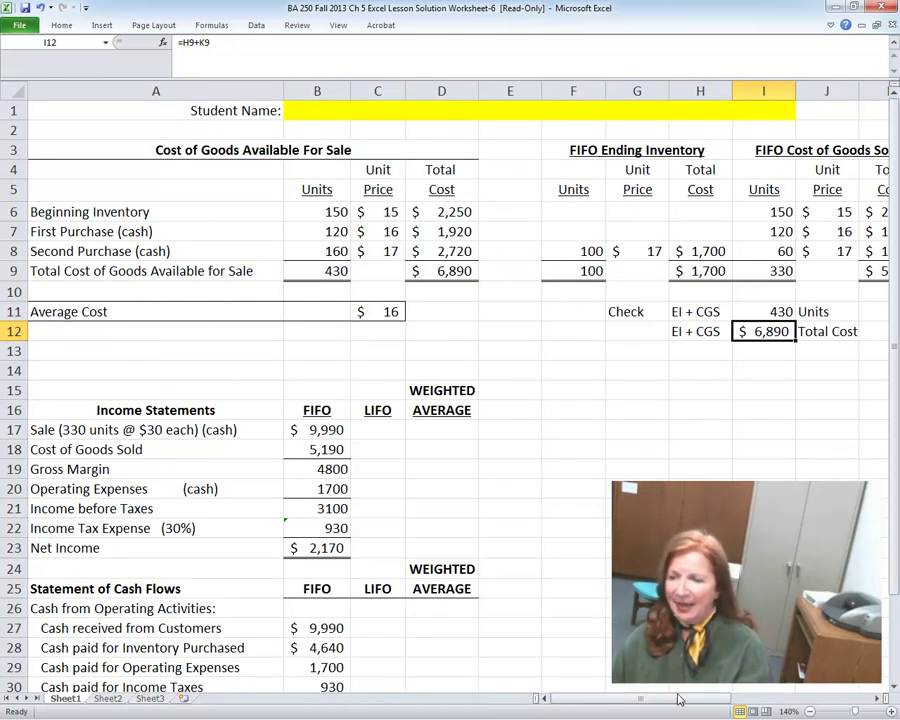
{"action": "left_click_drag", "start_coordinate": [632, 703], "coordinate": [679, 696]}
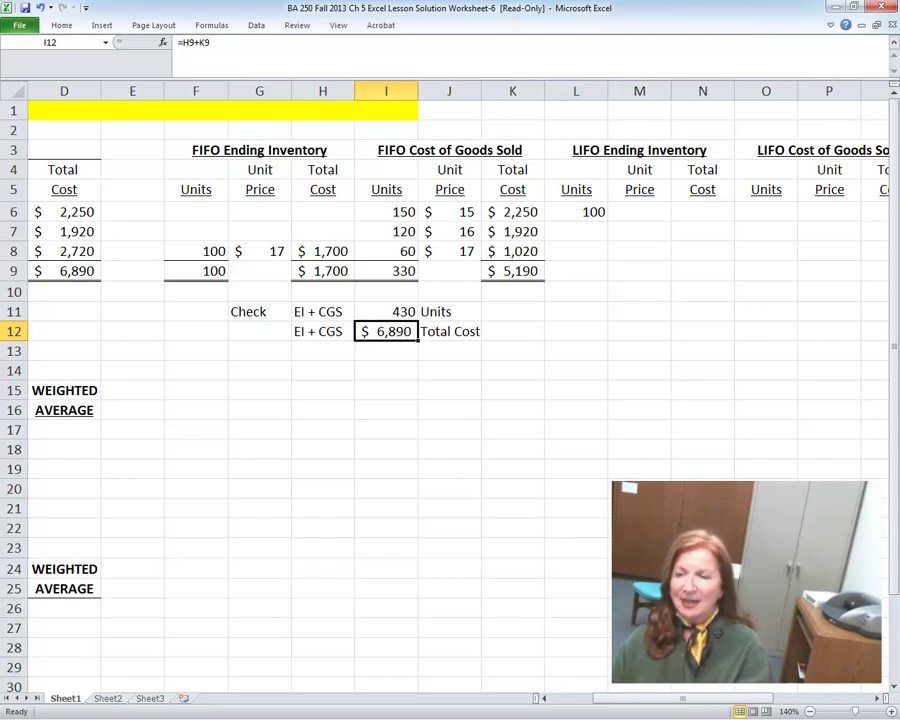
{"action": "left_click_drag", "start_coordinate": [879, 706], "coordinate": [879, 706]}
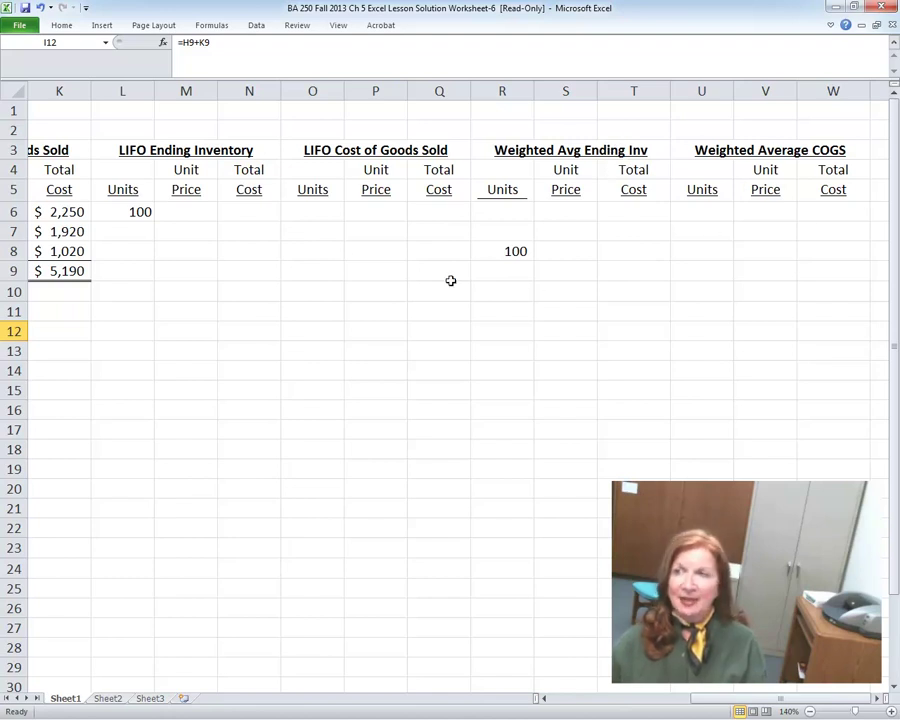
{"action": "left_click", "coordinate": [141, 210]}
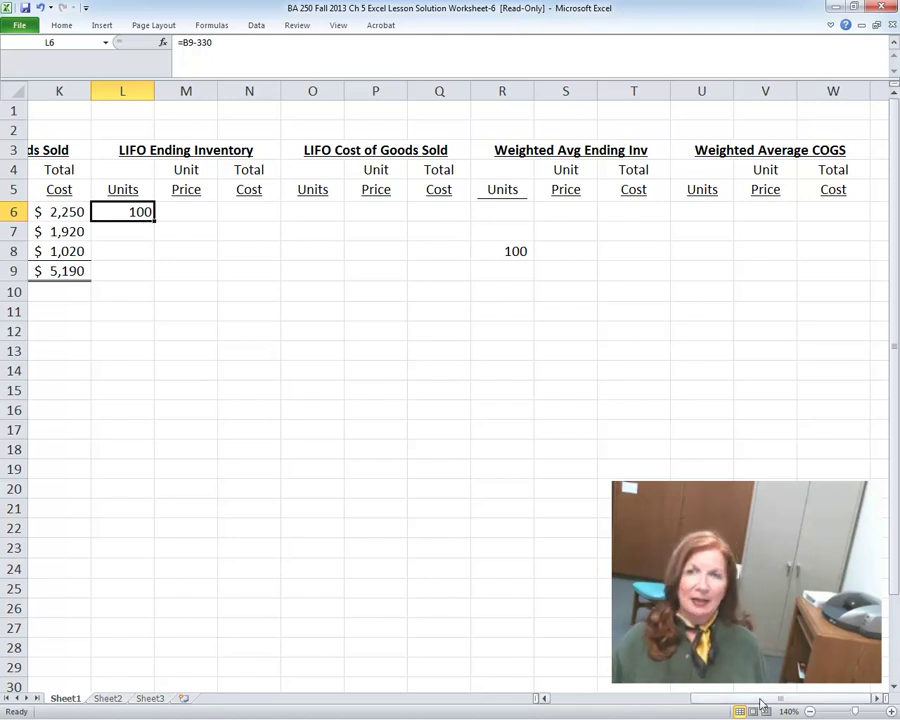
{"action": "left_click_drag", "start_coordinate": [761, 704], "coordinate": [560, 700]}
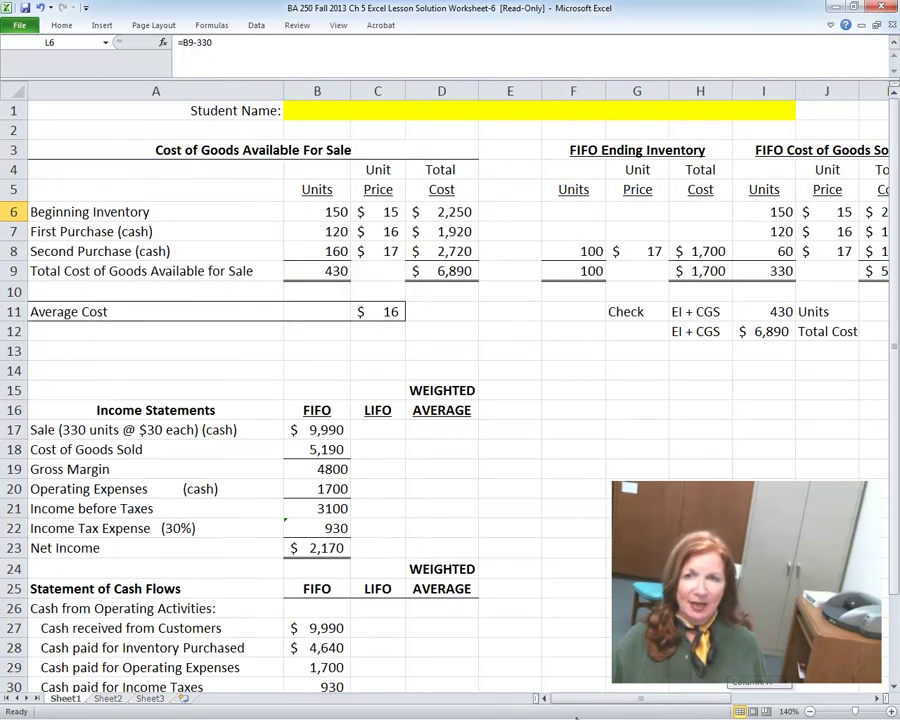
{"action": "left_click", "coordinate": [304, 274]}
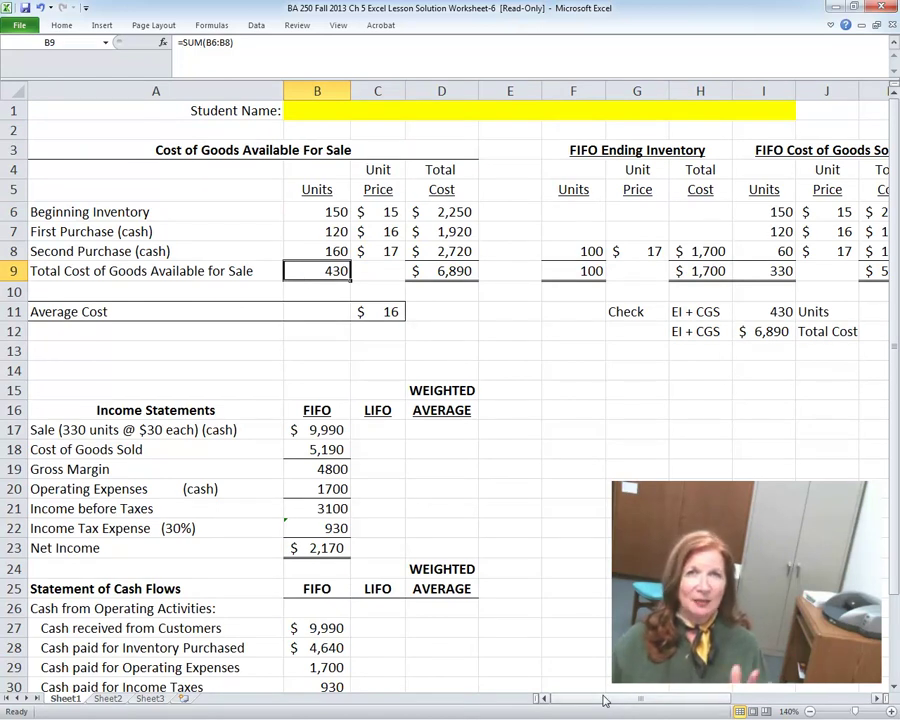
{"action": "left_click_drag", "start_coordinate": [603, 700], "coordinate": [740, 700]}
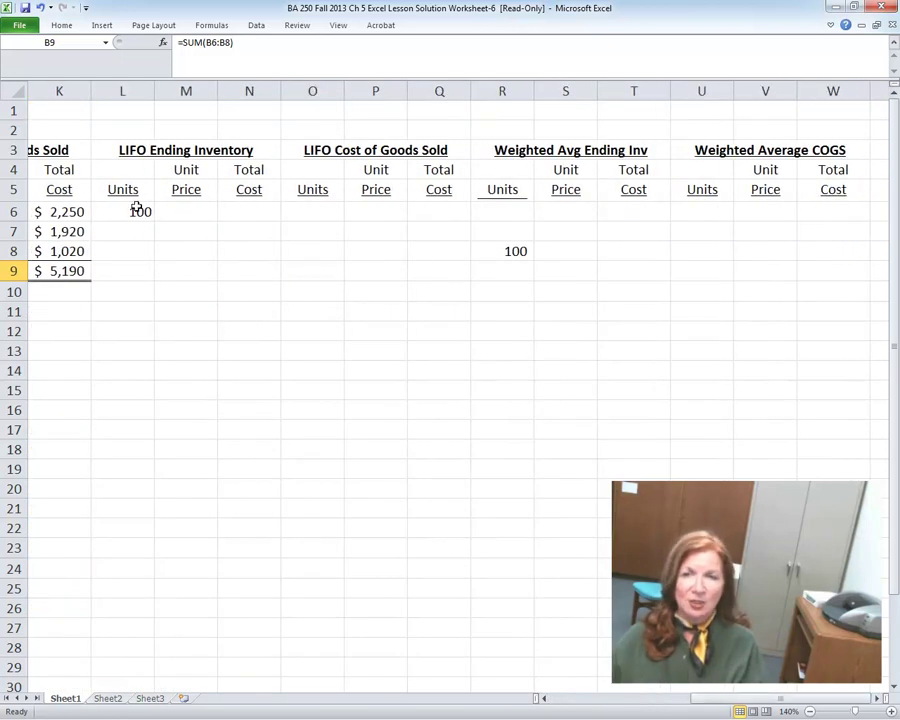
{"action": "left_click", "coordinate": [135, 211]}
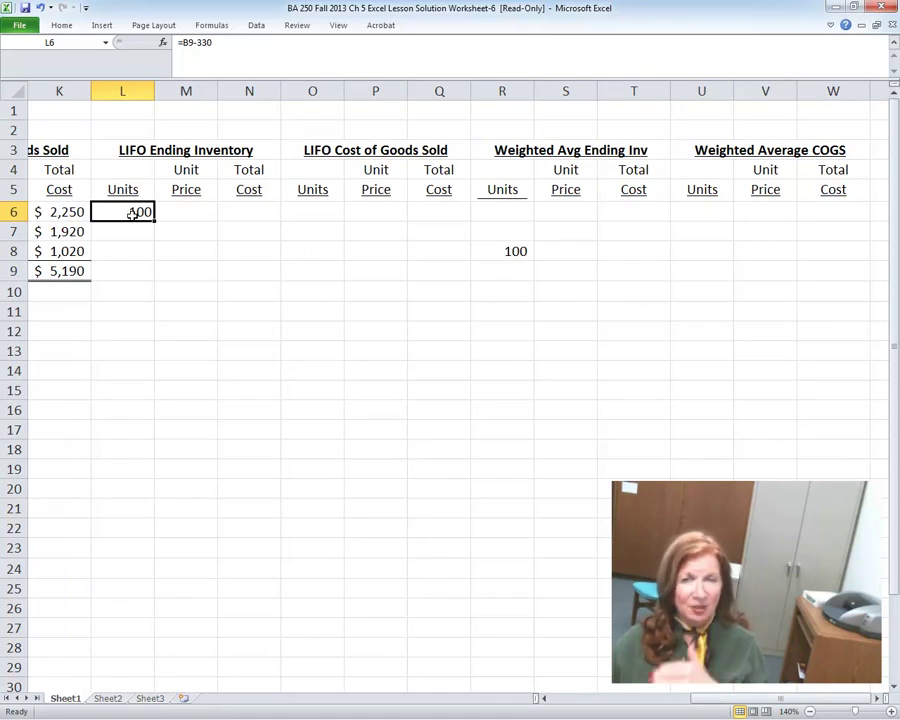
{"action": "left_click", "coordinate": [506, 251]}
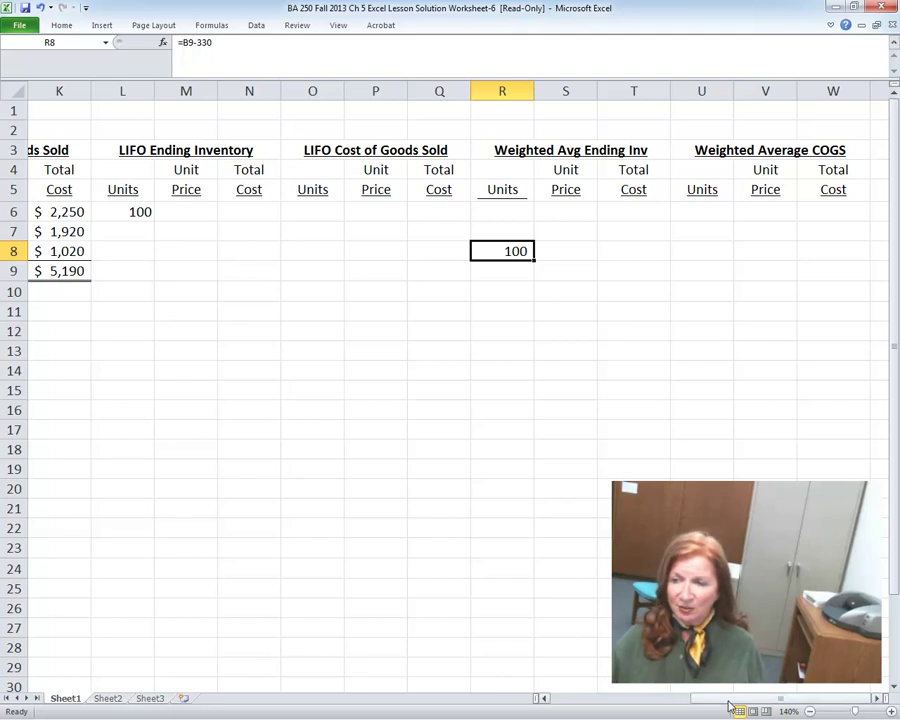
{"action": "left_click_drag", "start_coordinate": [740, 708], "coordinate": [566, 716]}
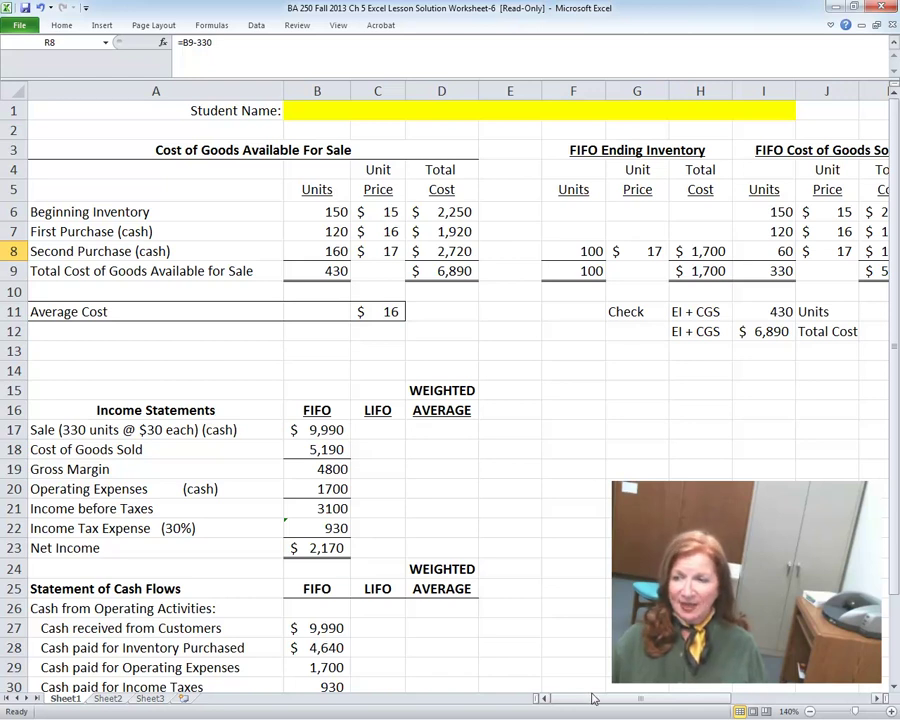
{"action": "left_click_drag", "start_coordinate": [592, 702], "coordinate": [758, 706]}
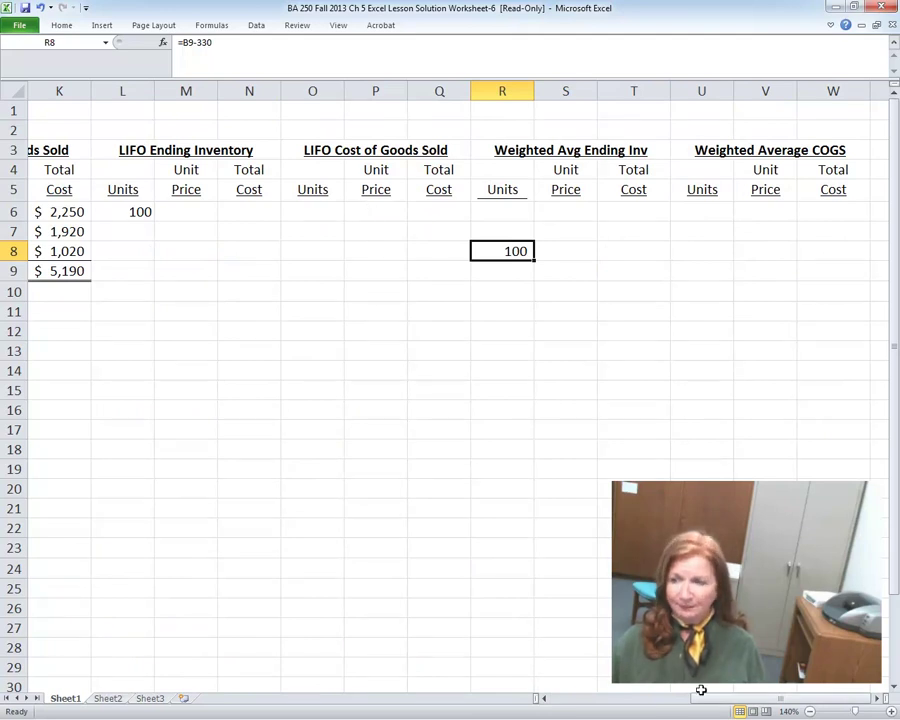
{"action": "left_click_drag", "start_coordinate": [733, 703], "coordinate": [560, 703]}
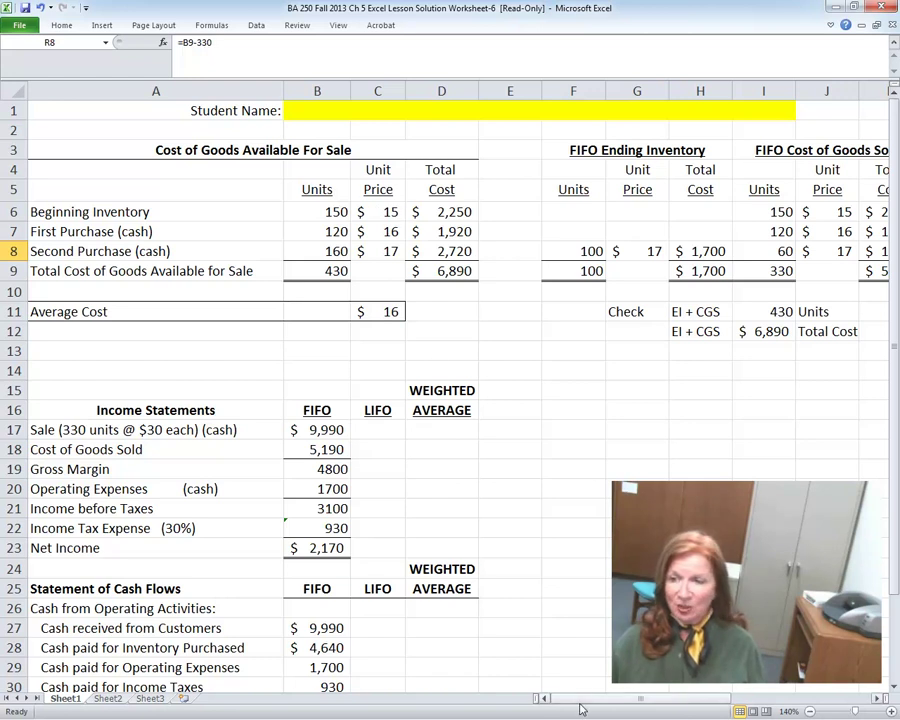
{"action": "left_click_drag", "start_coordinate": [583, 700], "coordinate": [683, 697]}
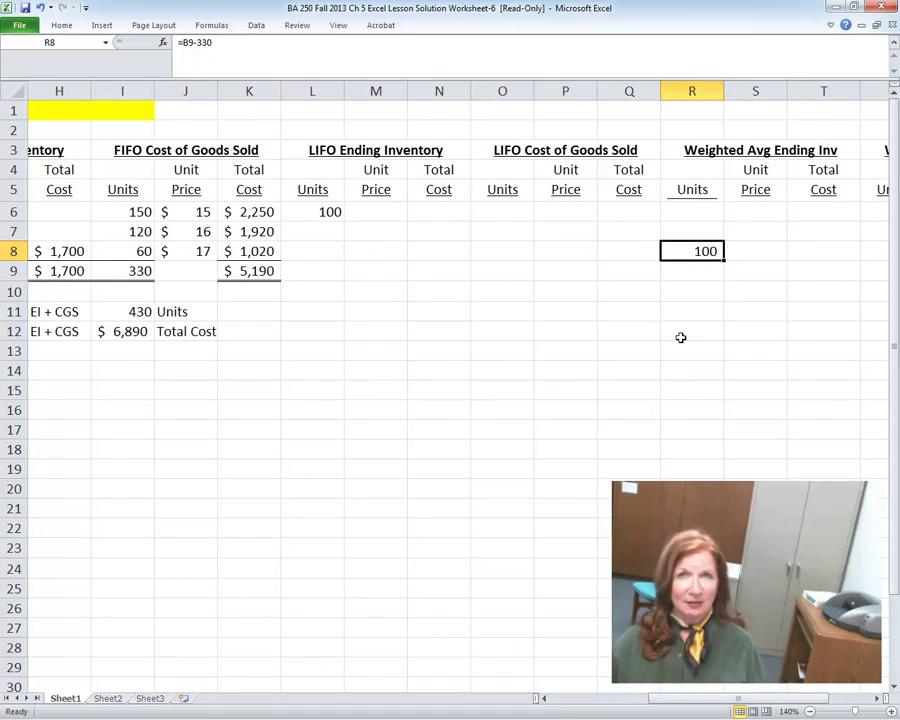
{"action": "left_click_drag", "start_coordinate": [659, 697], "coordinate": [748, 711]}
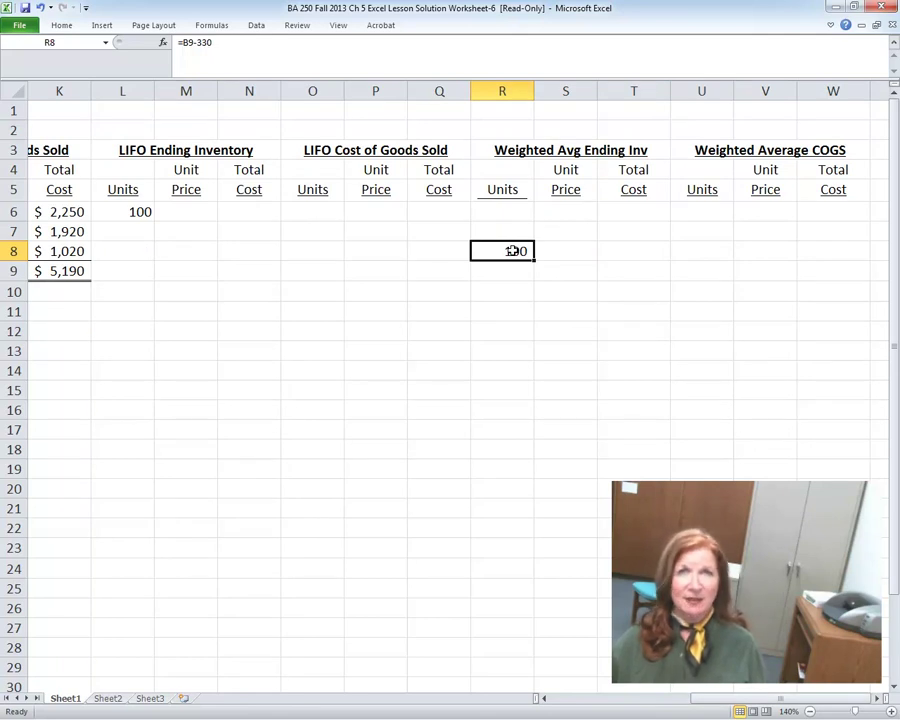
{"action": "left_click", "coordinate": [574, 250]}
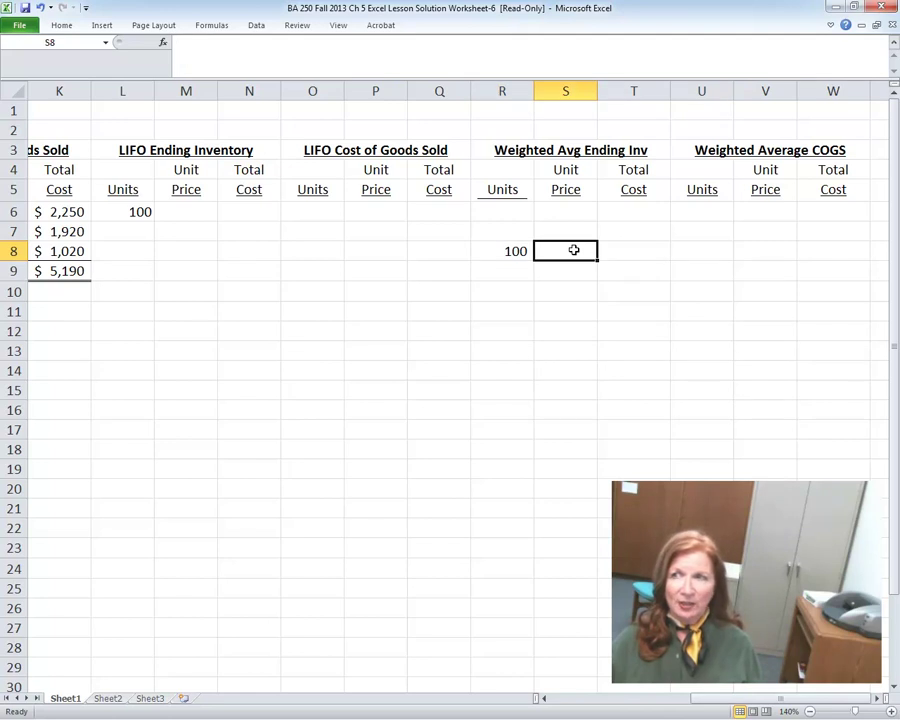
{"action": "left_click", "coordinate": [766, 248]}
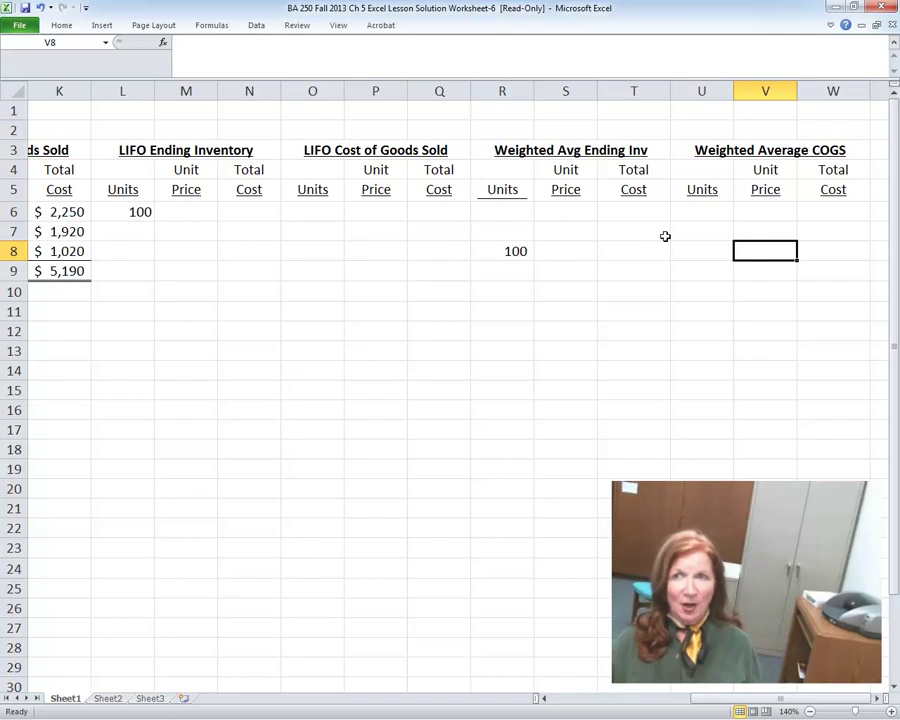
{"action": "left_click", "coordinate": [560, 244]}
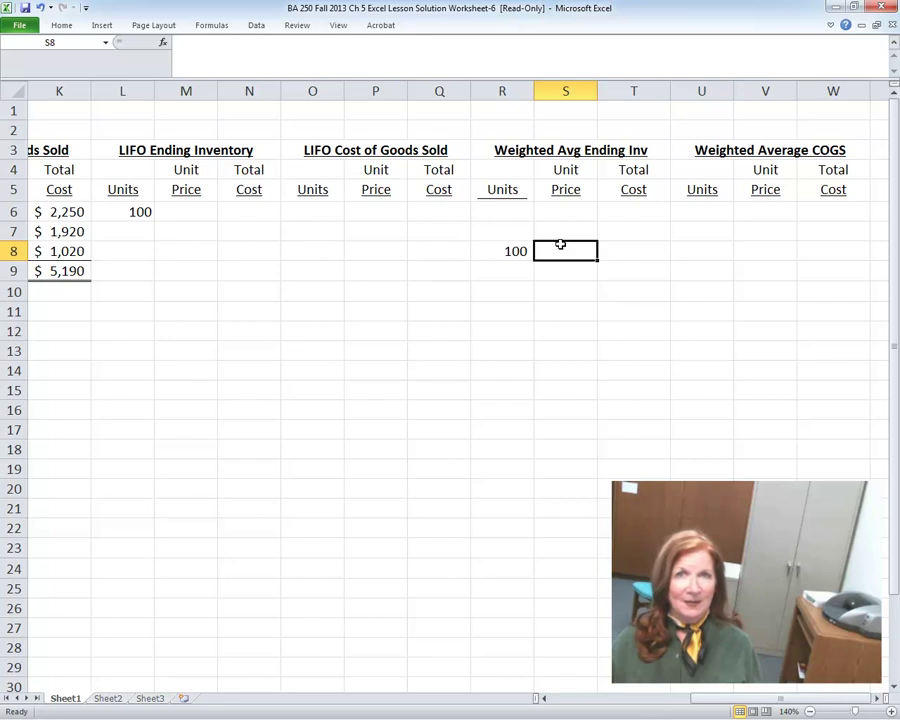
{"action": "left_click", "coordinate": [768, 206]}
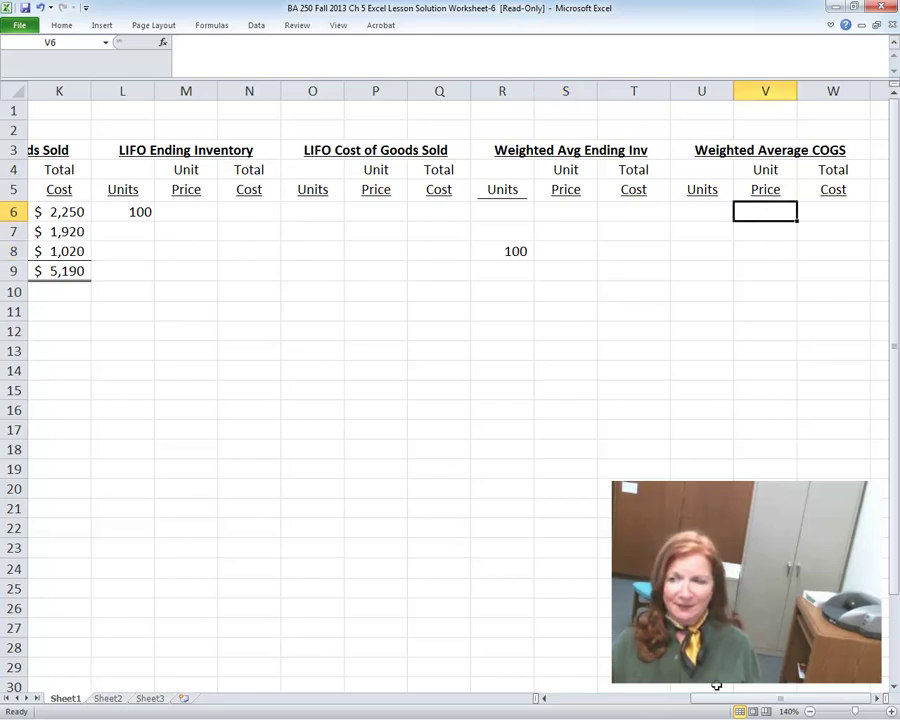
{"action": "left_click_drag", "start_coordinate": [712, 701], "coordinate": [549, 700]}
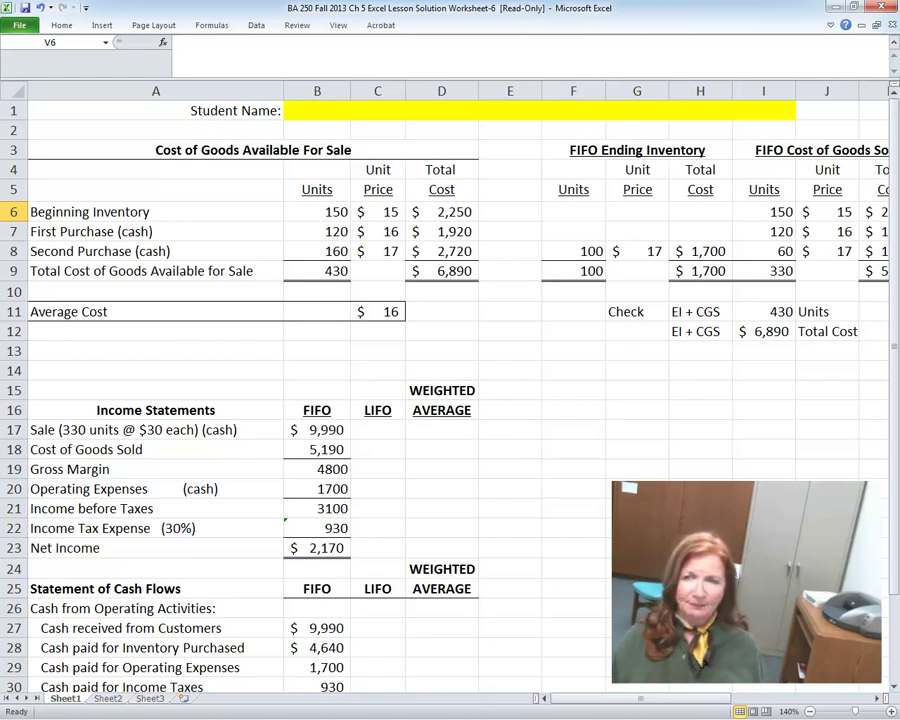
{"action": "scroll", "coordinate": [568, 569], "scroll_direction": "down", "scroll_amount": 2}
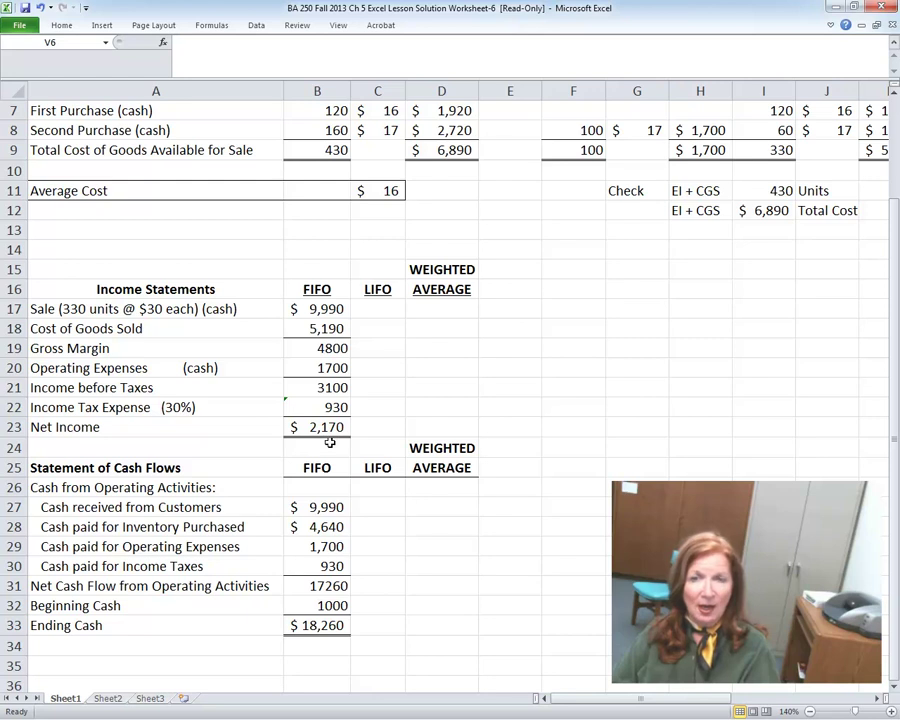
Negate the FIFO Cost of Goods Sold formula in B18 with a leading minus.
{"action": "left_click", "coordinate": [321, 329]}
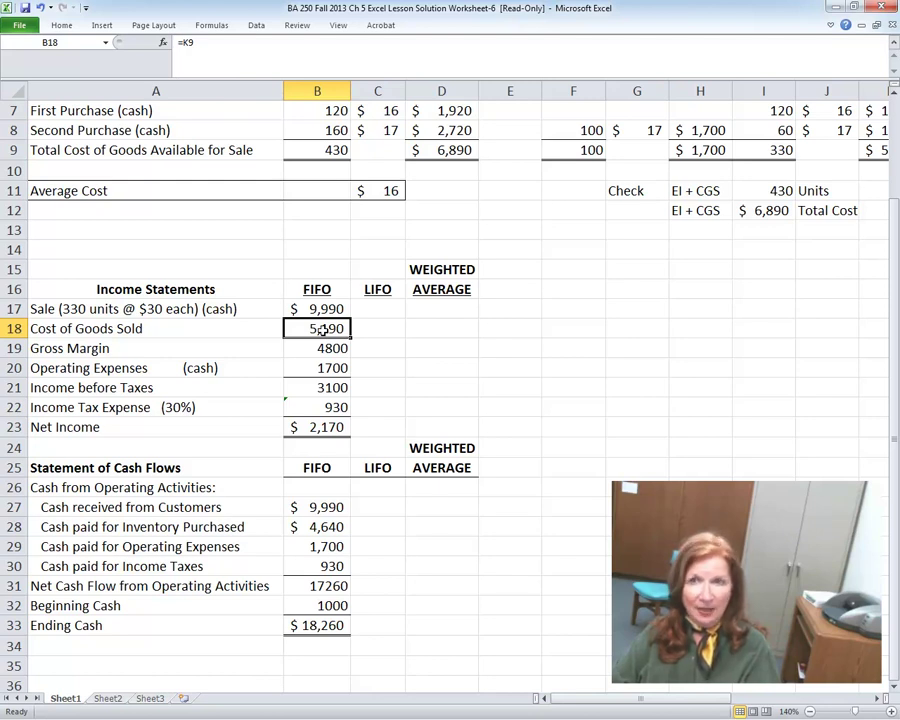
{"action": "left_click", "coordinate": [184, 44]}
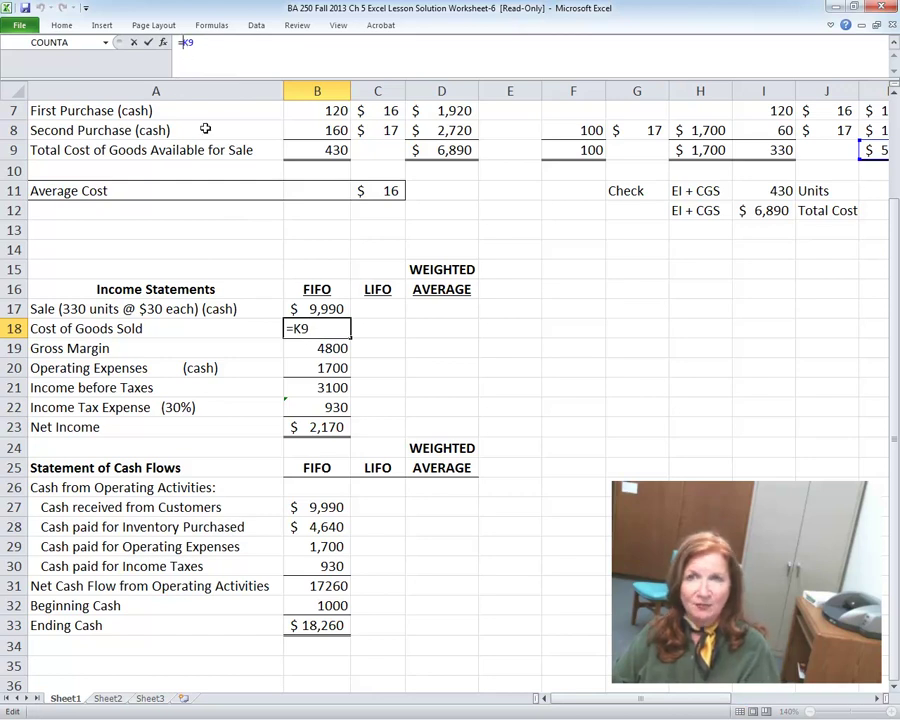
{"action": "type", "text": "-"}
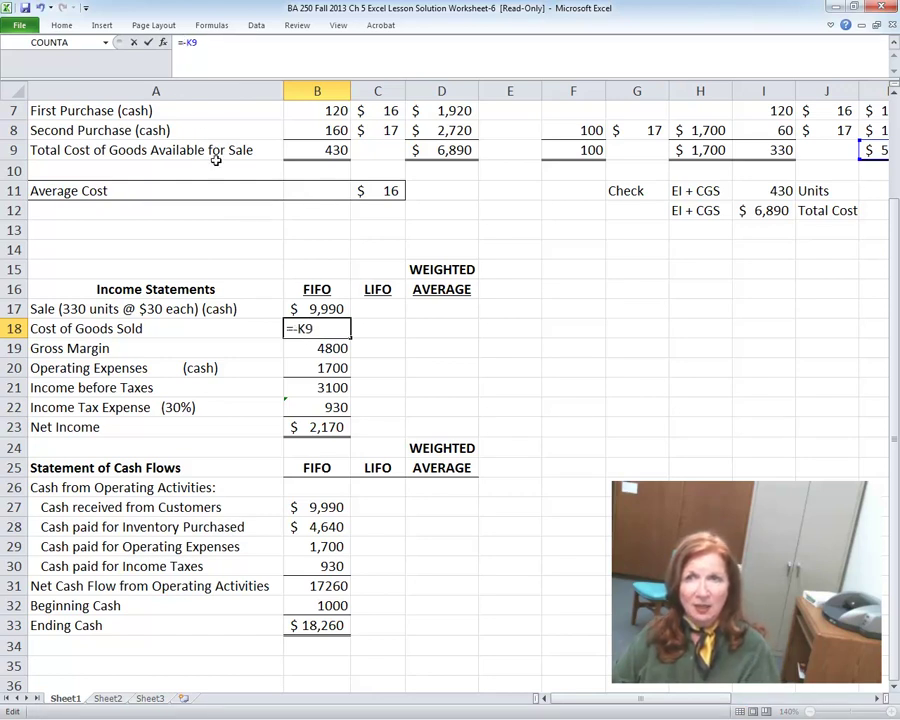
{"action": "key", "text": "Return"}
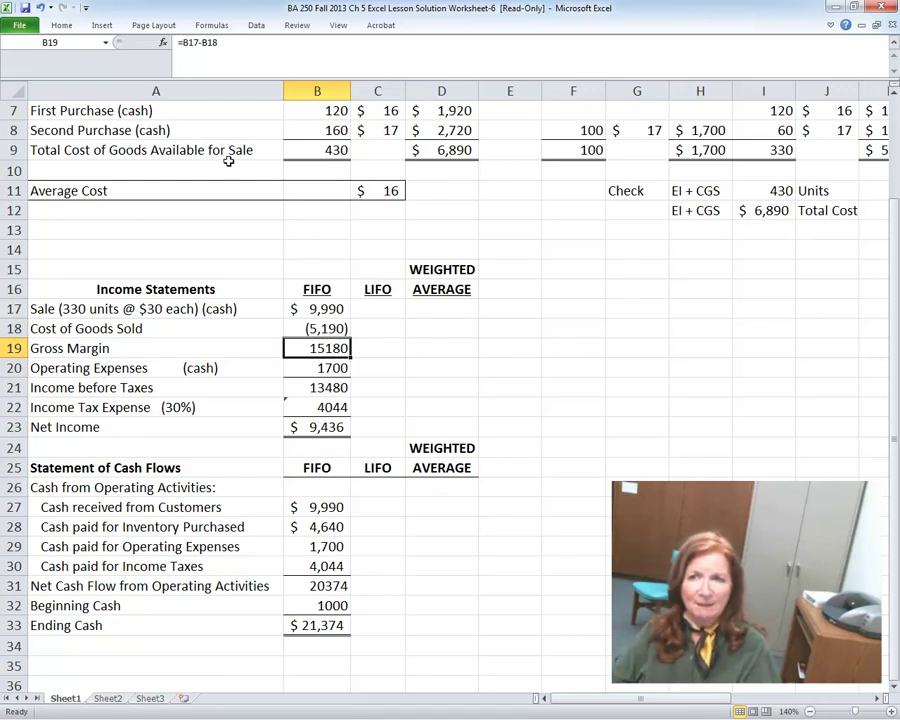
Change the Operating Expenses amount in B20 to -1700.
{"action": "left_click", "coordinate": [333, 369]}
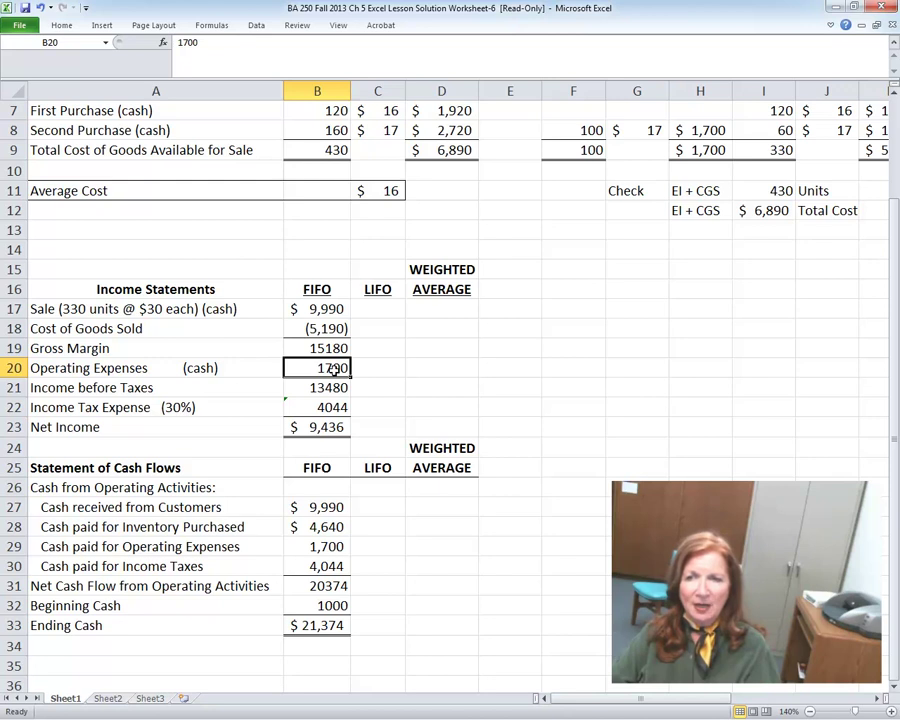
{"action": "left_click", "coordinate": [178, 42]}
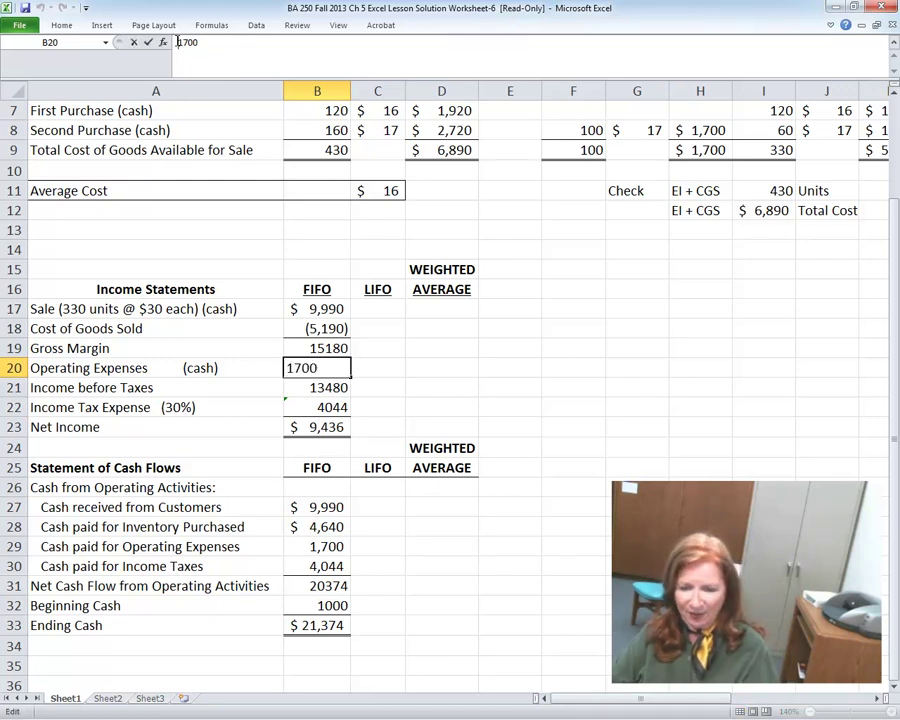
{"action": "type", "text": "-"}
{"action": "key", "text": "Return"}
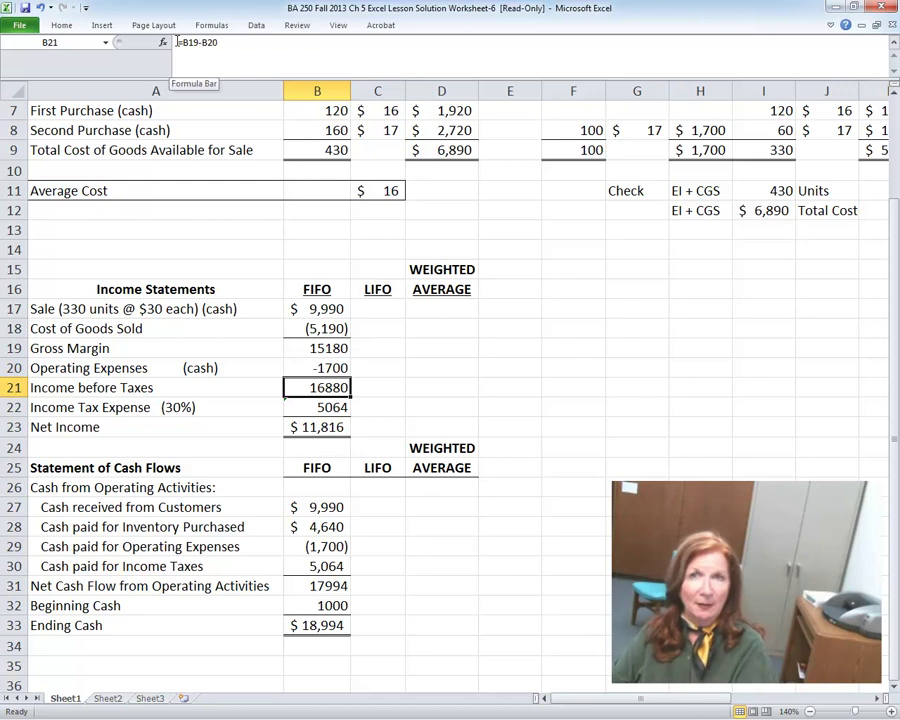
Rewrite the Income Tax Expense in B22 as =-(B21*0.3).
{"action": "left_click", "coordinate": [326, 405]}
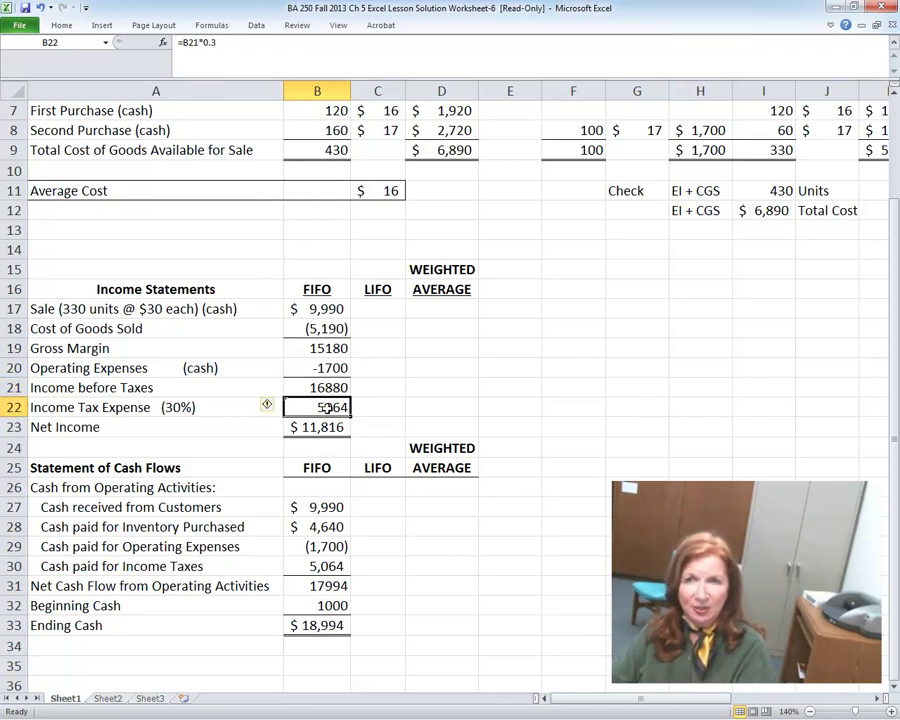
{"action": "left_click", "coordinate": [184, 43]}
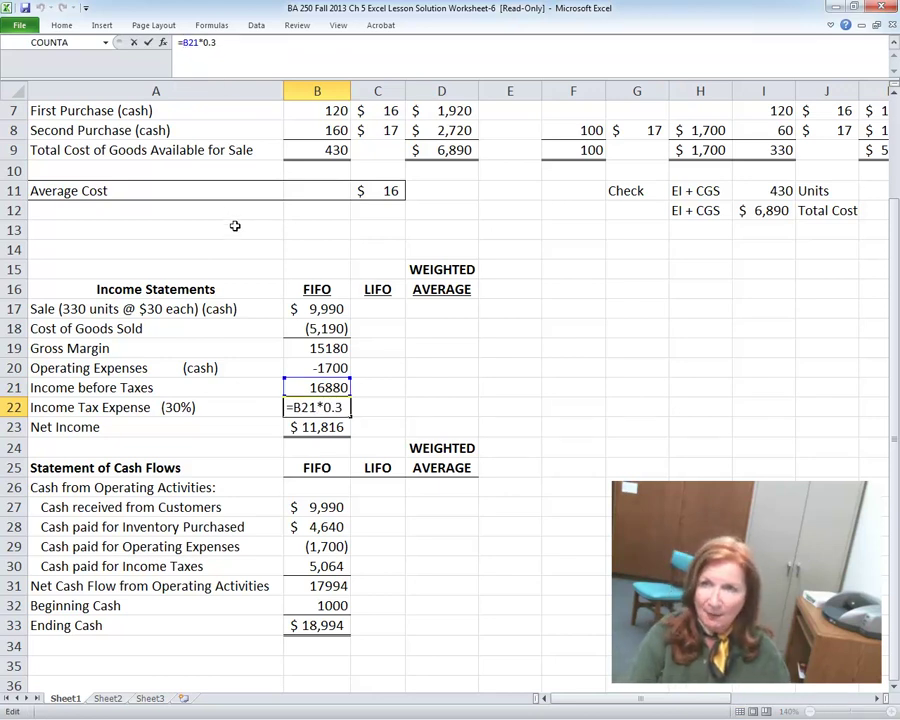
{"action": "type", "text": "-("}
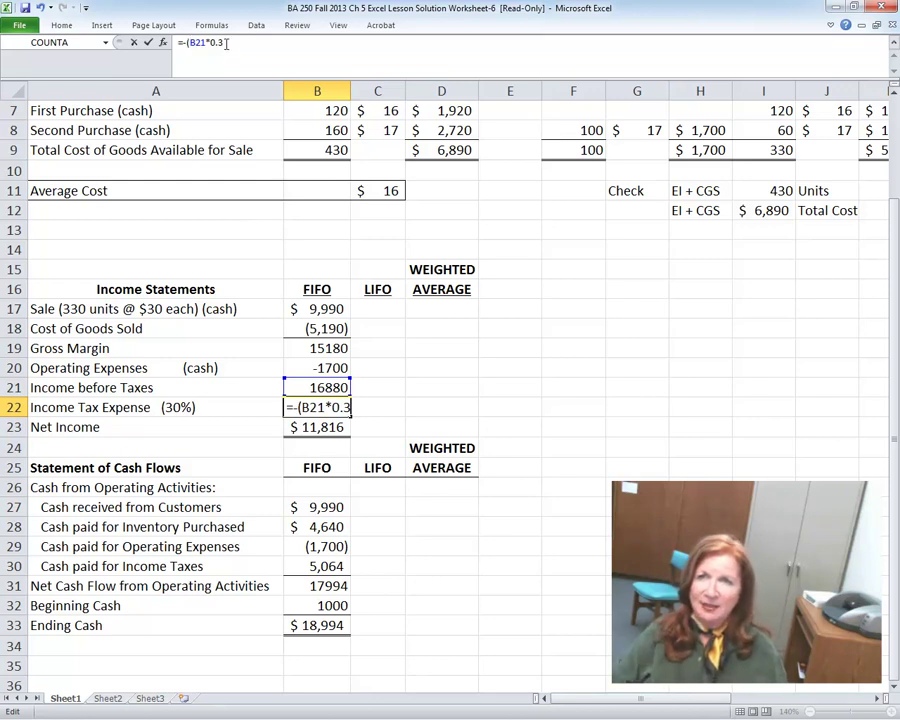
{"action": "type", "text": ")"}
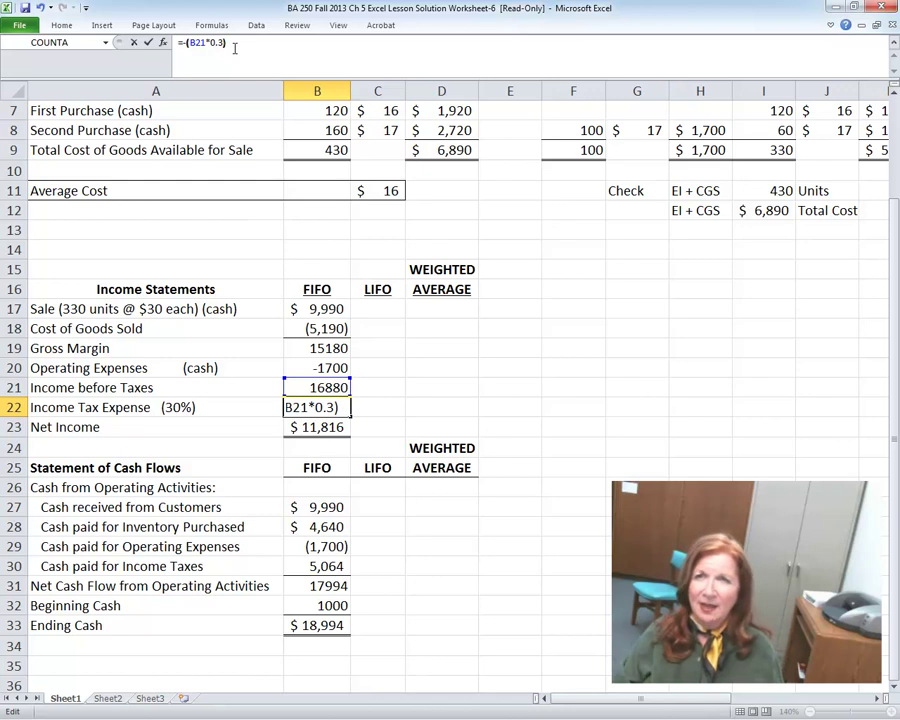
{"action": "key", "text": "Return"}
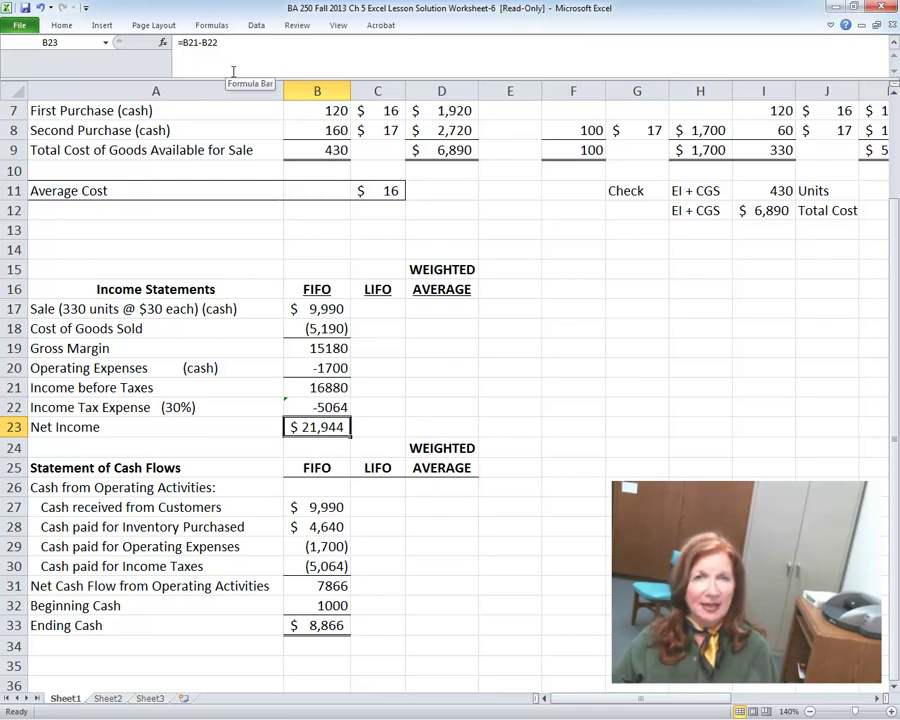
Undo four edits to restore B22, B20 and B18, and check Net Income in B23 at $2,170.
{"action": "left_click", "coordinate": [41, 10]}
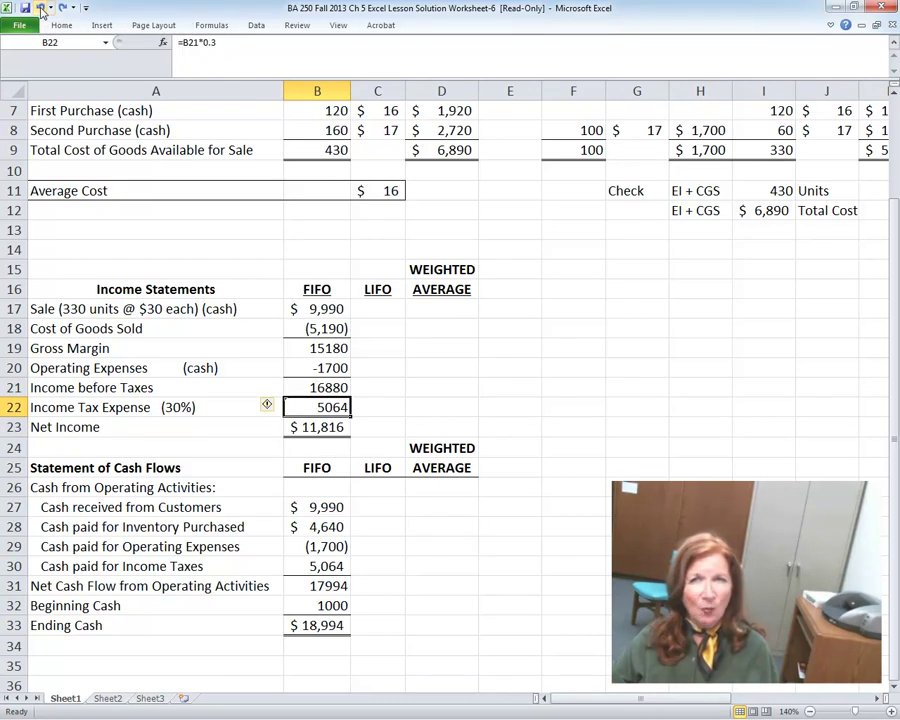
{"action": "left_click", "coordinate": [41, 10]}
{"action": "left_click", "coordinate": [41, 10]}
{"action": "left_click", "coordinate": [41, 10]}
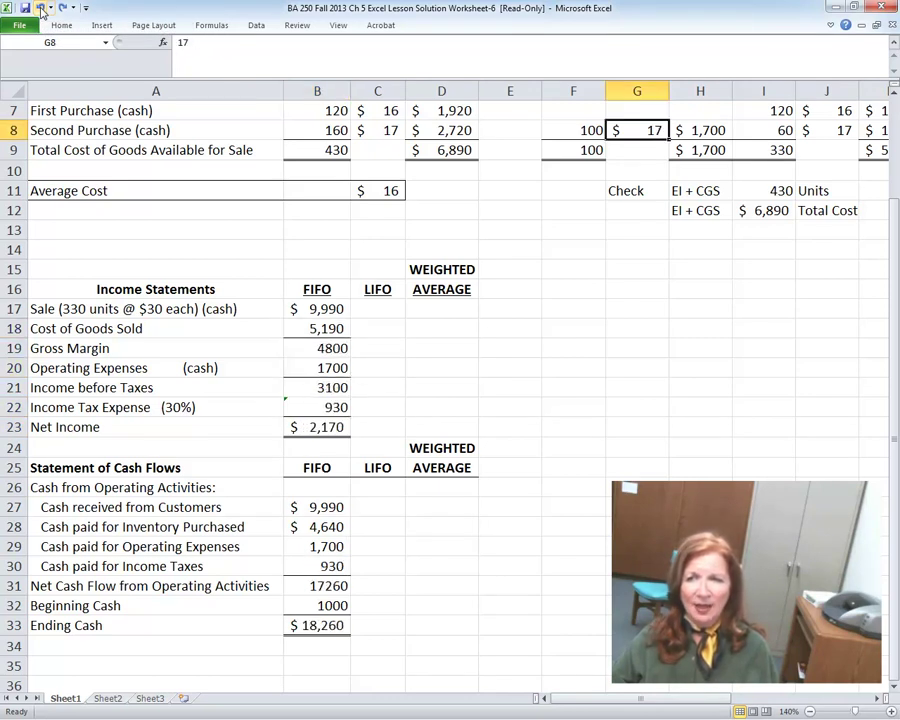
{"action": "left_click", "coordinate": [324, 426]}
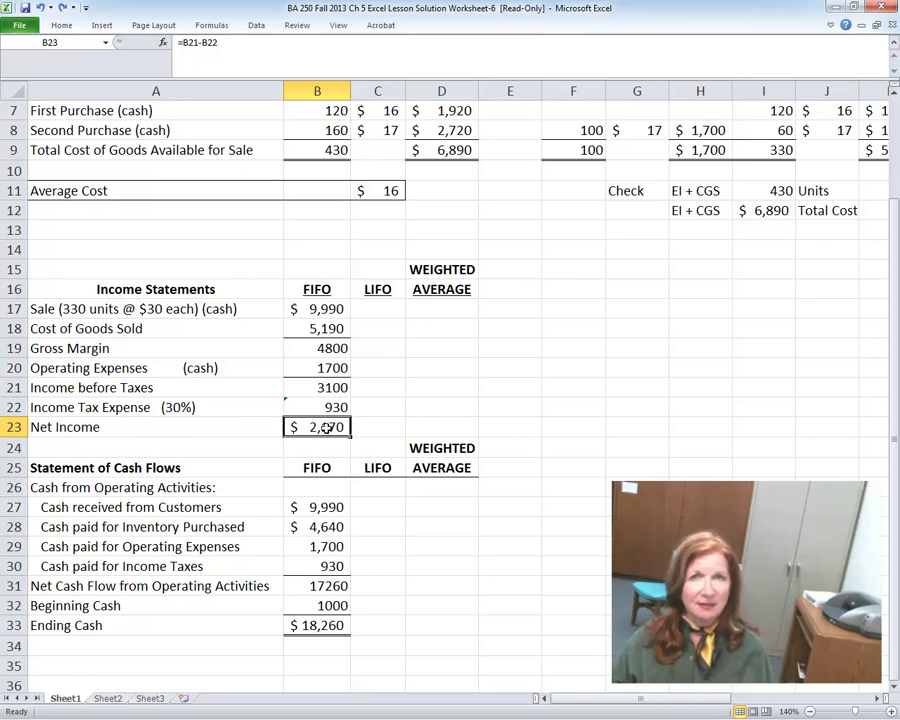
{"action": "left_click", "coordinate": [331, 309]}
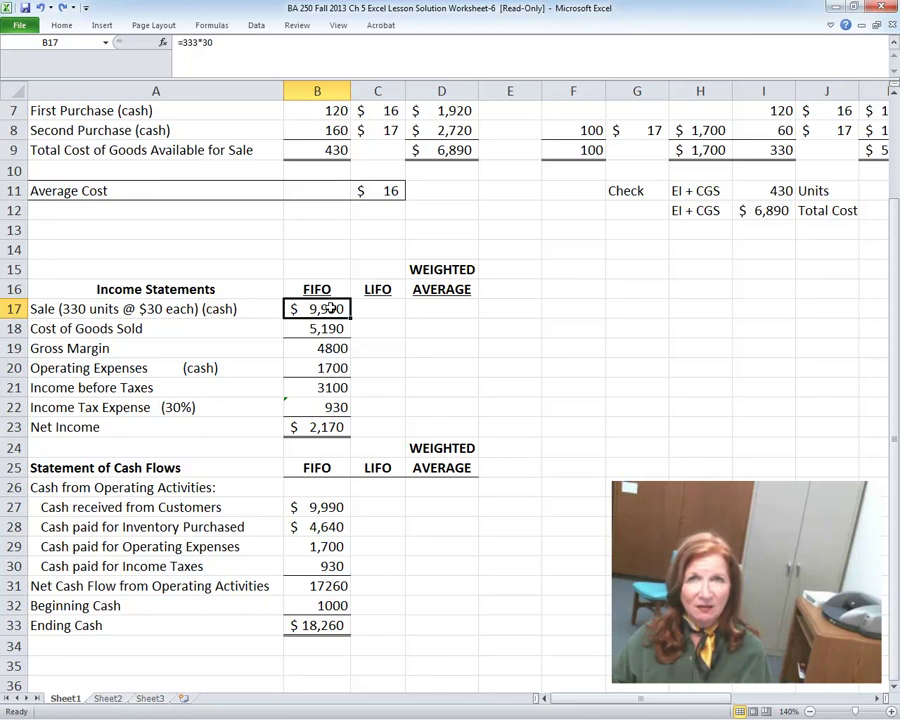
{"action": "left_click", "coordinate": [330, 328]}
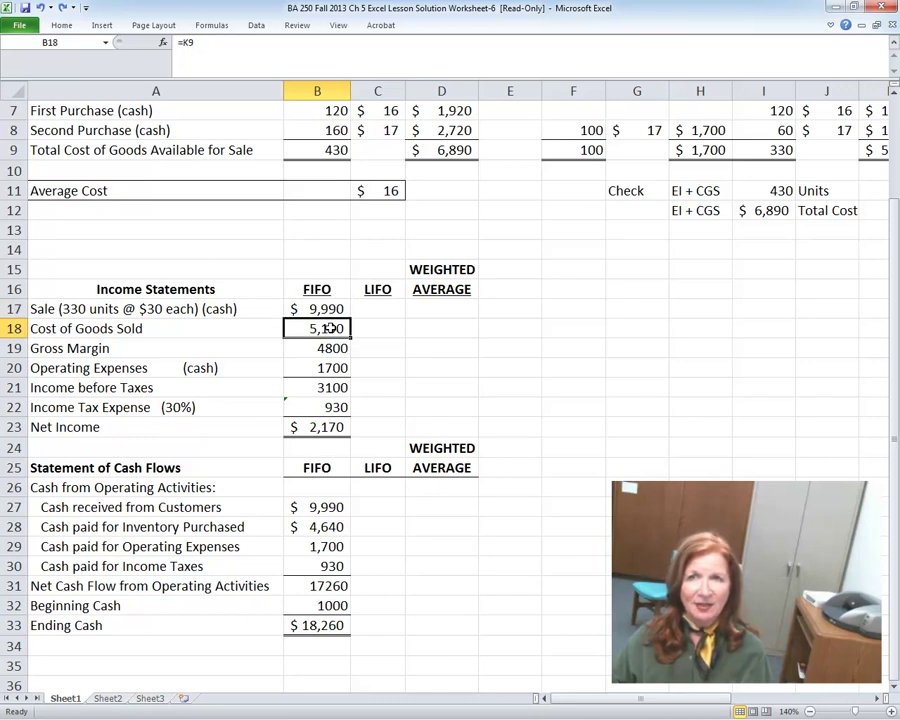
{"action": "left_click", "coordinate": [333, 348]}
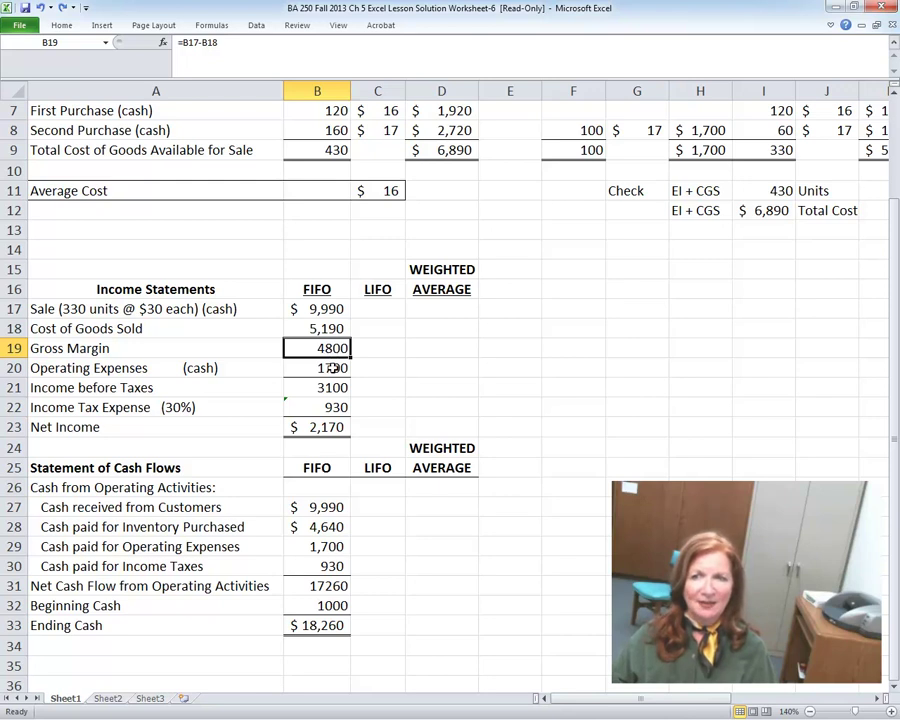
{"action": "left_click", "coordinate": [332, 368]}
{"action": "left_click", "coordinate": [330, 387]}
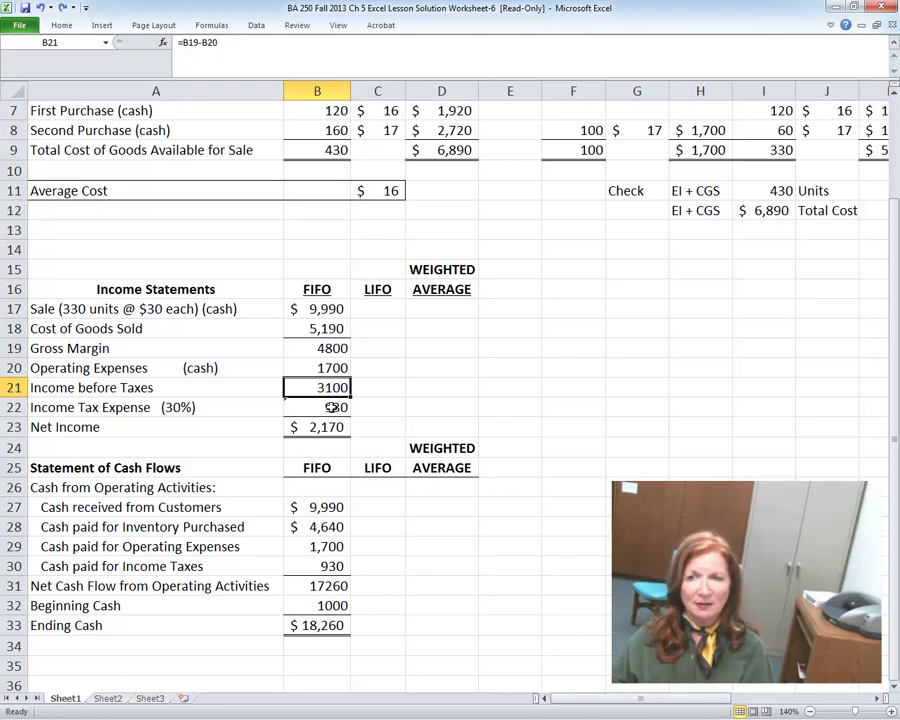
{"action": "left_click", "coordinate": [334, 408]}
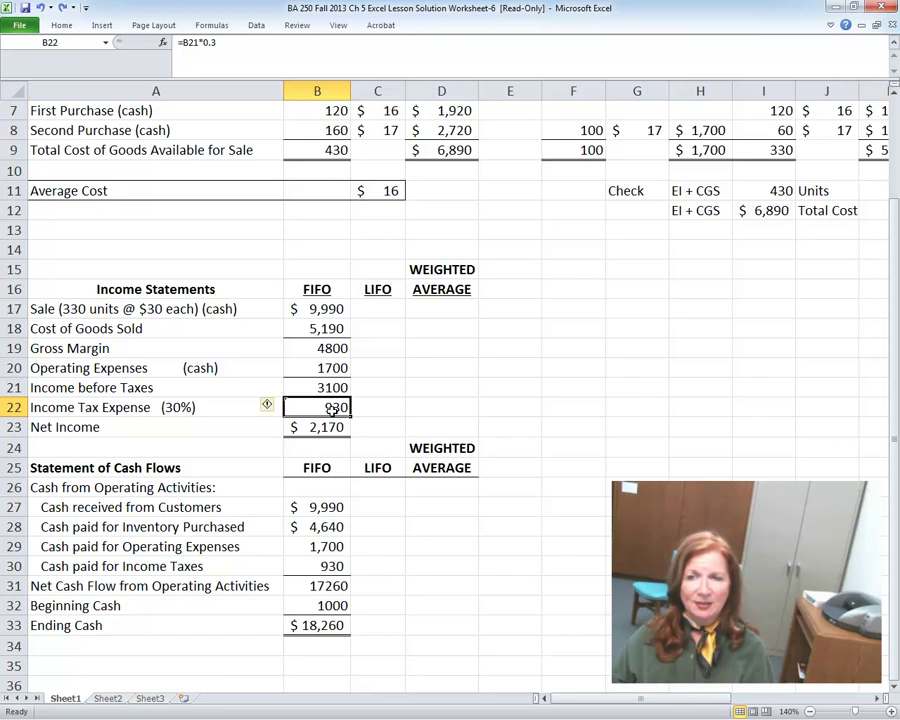
{"action": "left_click", "coordinate": [328, 428]}
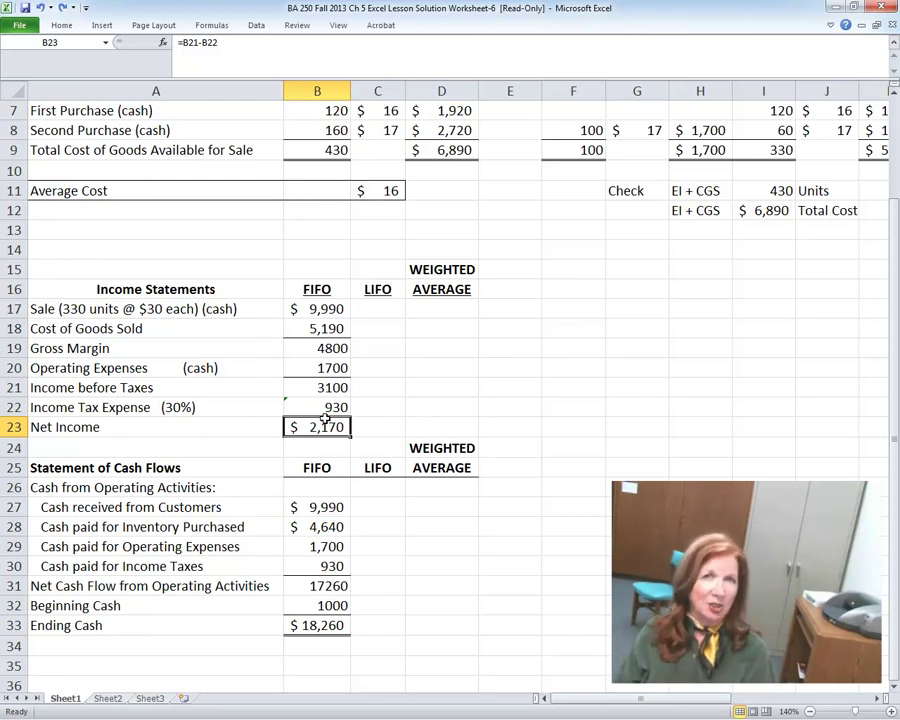
{"action": "left_click", "coordinate": [327, 329]}
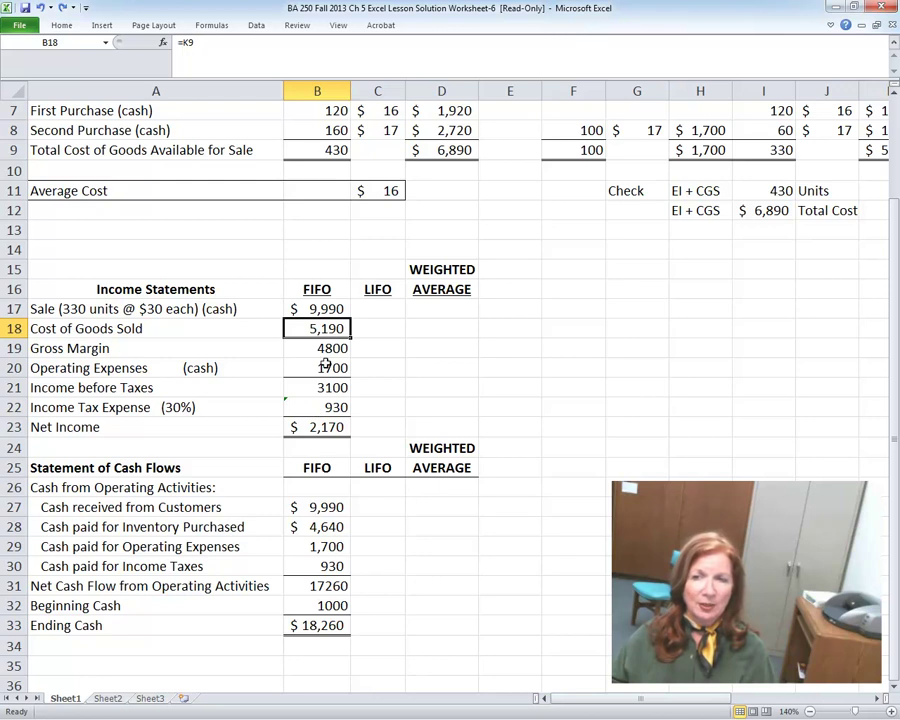
{"action": "left_click", "coordinate": [325, 352]}
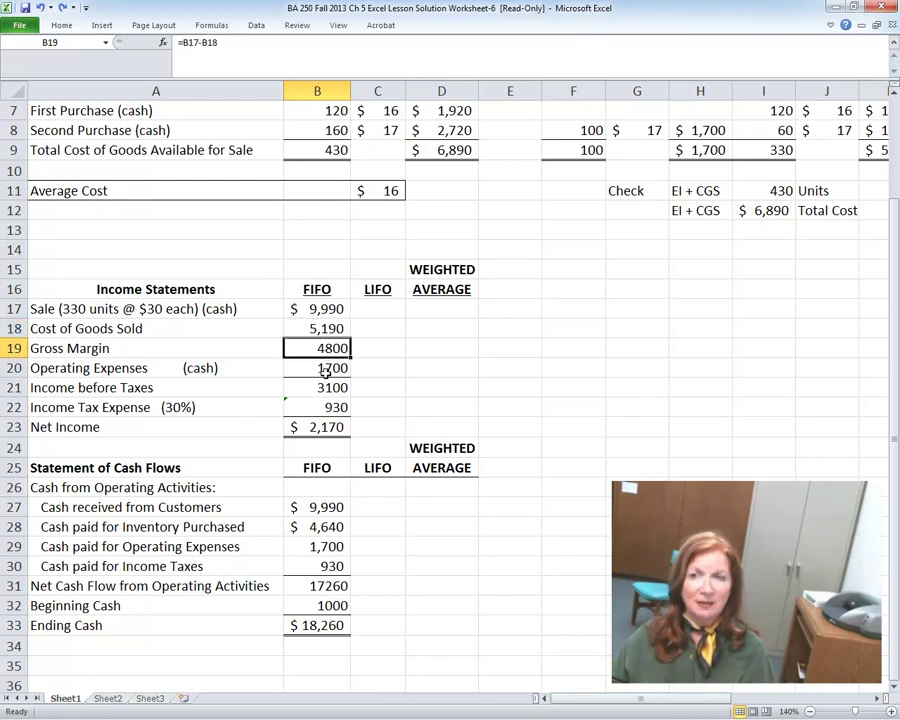
{"action": "left_click", "coordinate": [325, 390]}
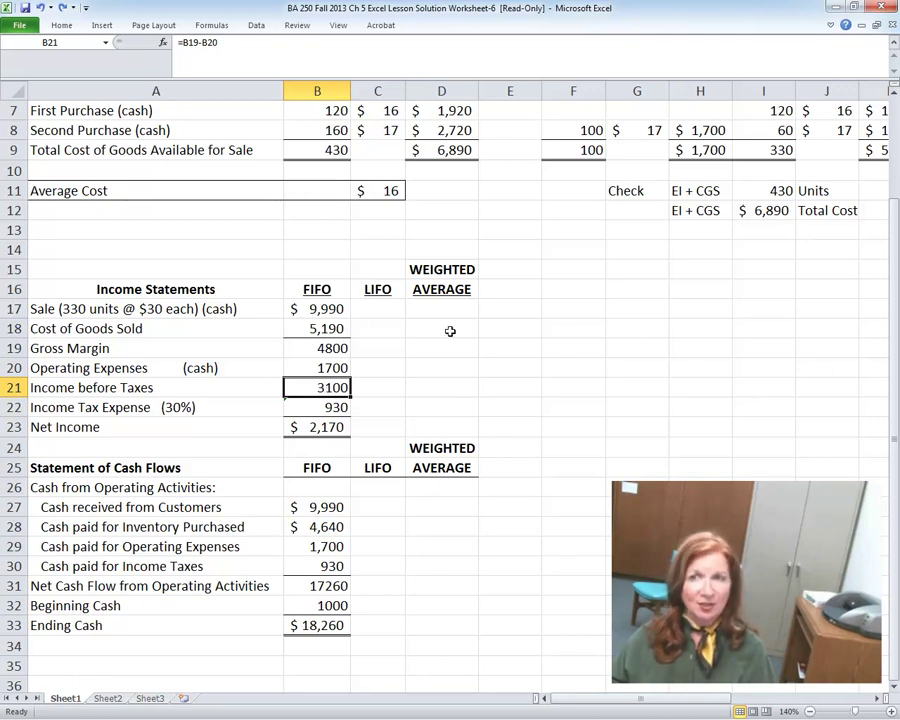
{"action": "left_click", "coordinate": [370, 309]}
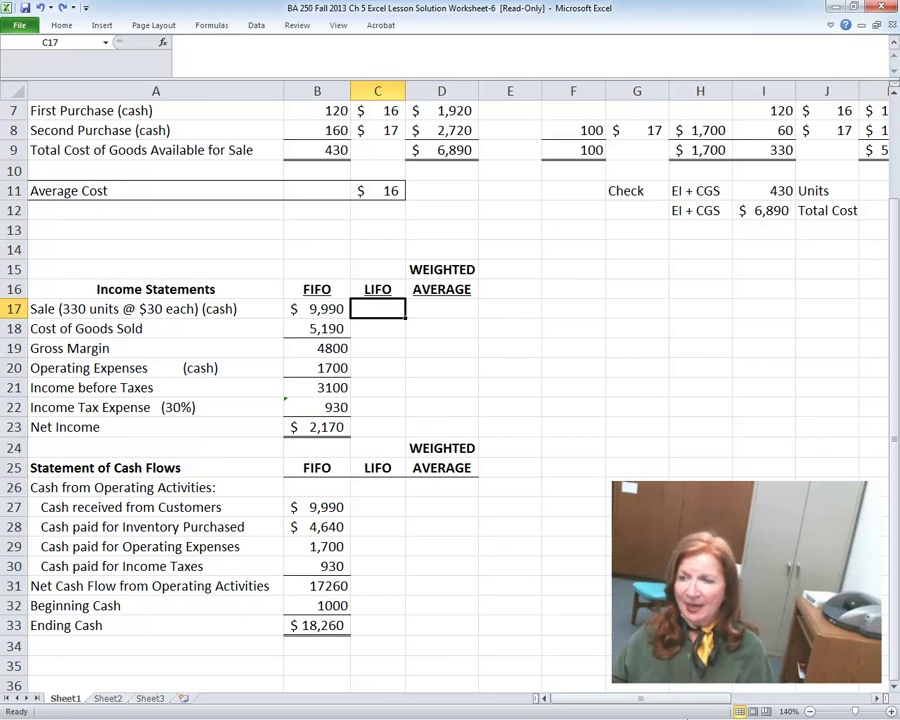
{"action": "left_click_drag", "start_coordinate": [668, 705], "coordinate": [697, 701]}
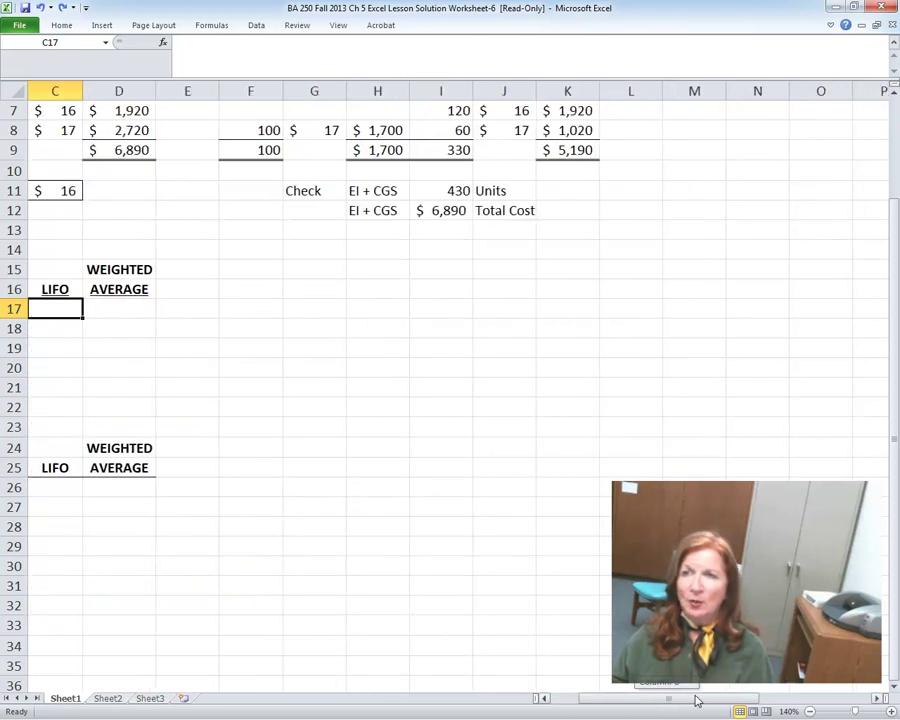
{"action": "scroll", "coordinate": [713, 418], "scroll_direction": "up", "scroll_amount": 2}
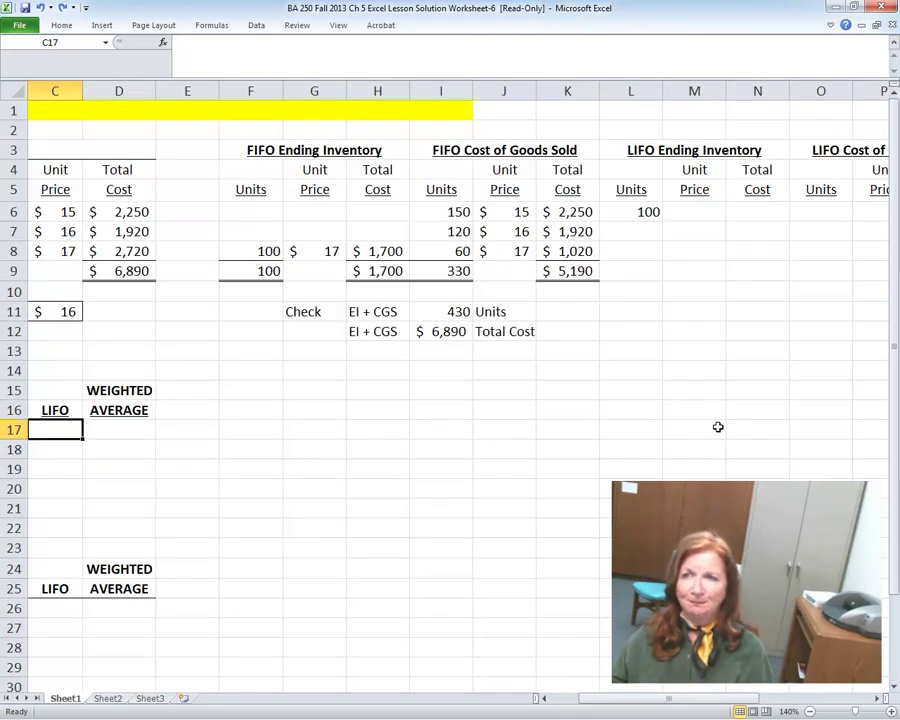
{"action": "left_click_drag", "start_coordinate": [648, 703], "coordinate": [545, 700]}
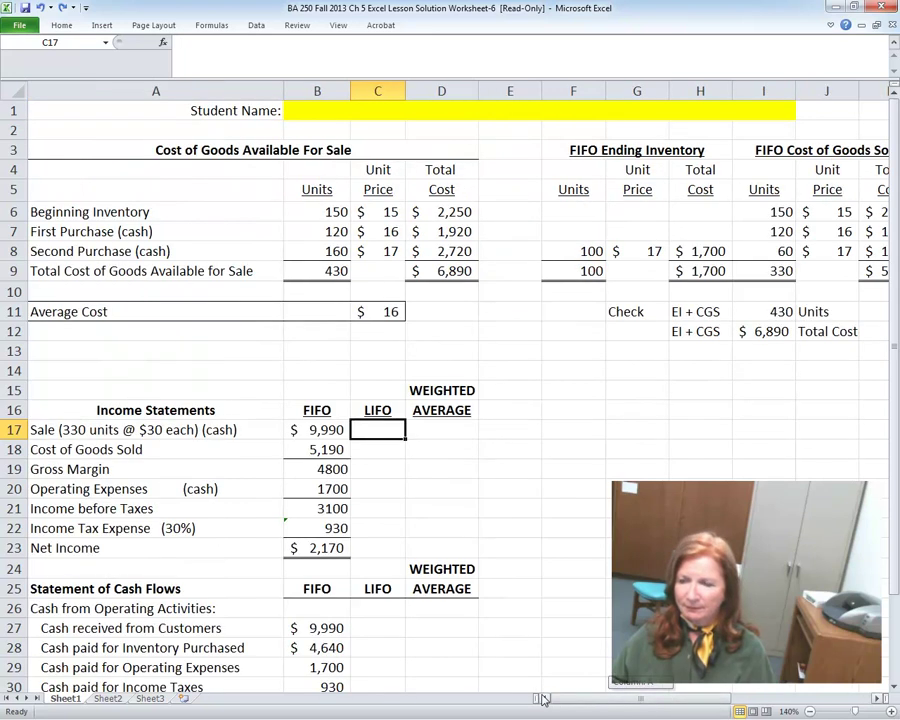
{"action": "left_click", "coordinate": [297, 428]}
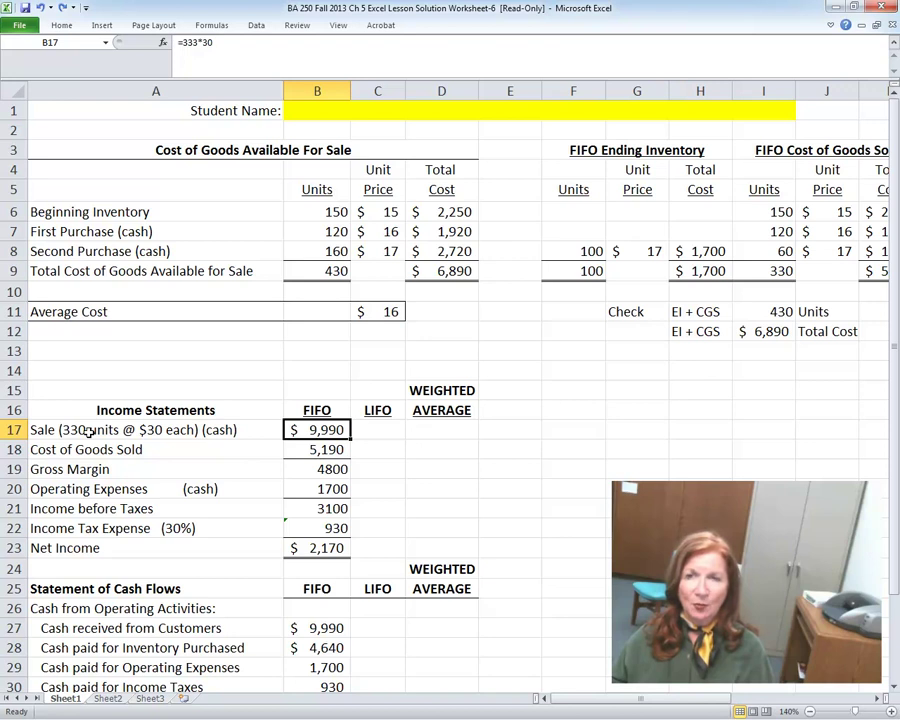
Correct the units digit so the B17 sales formula reads =330*30, showing $9,900.
{"action": "left_click", "coordinate": [197, 42]}
{"action": "key", "text": "BackSpace"}
{"action": "type", "text": "0"}
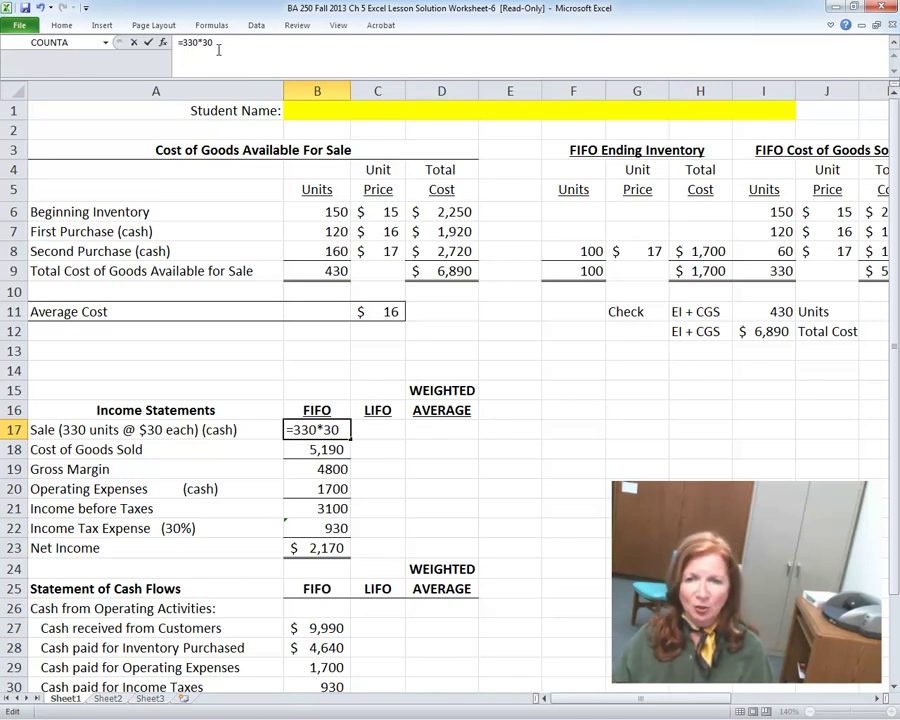
{"action": "key", "text": "Return"}
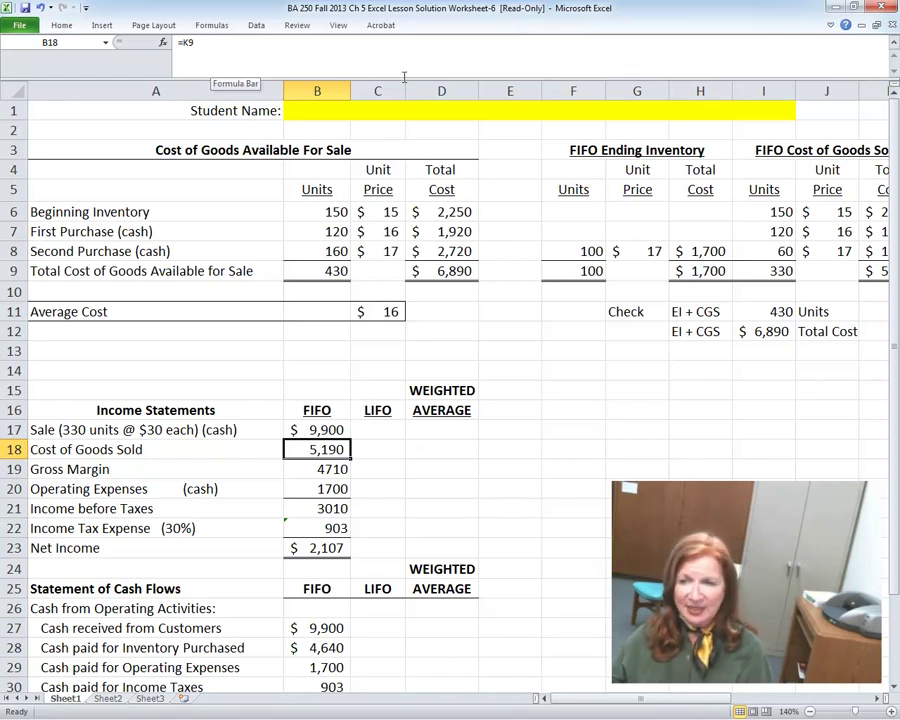
{"action": "left_click", "coordinate": [326, 429]}
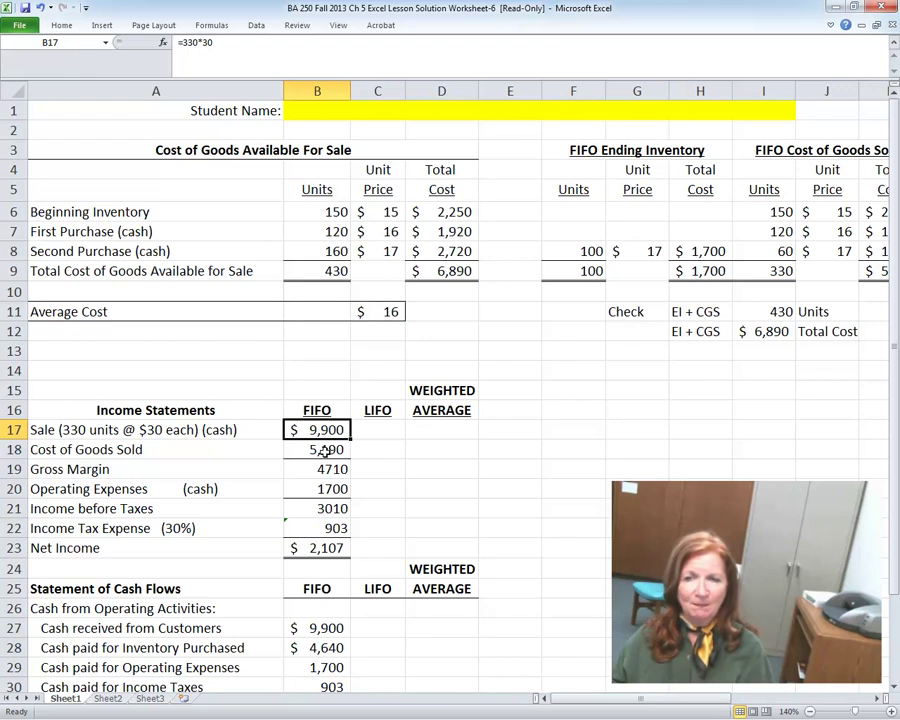
Trace FIFO cost of goods sold in B18 to the =SUM(K6:K8) total in K9.
{"action": "left_click", "coordinate": [325, 451]}
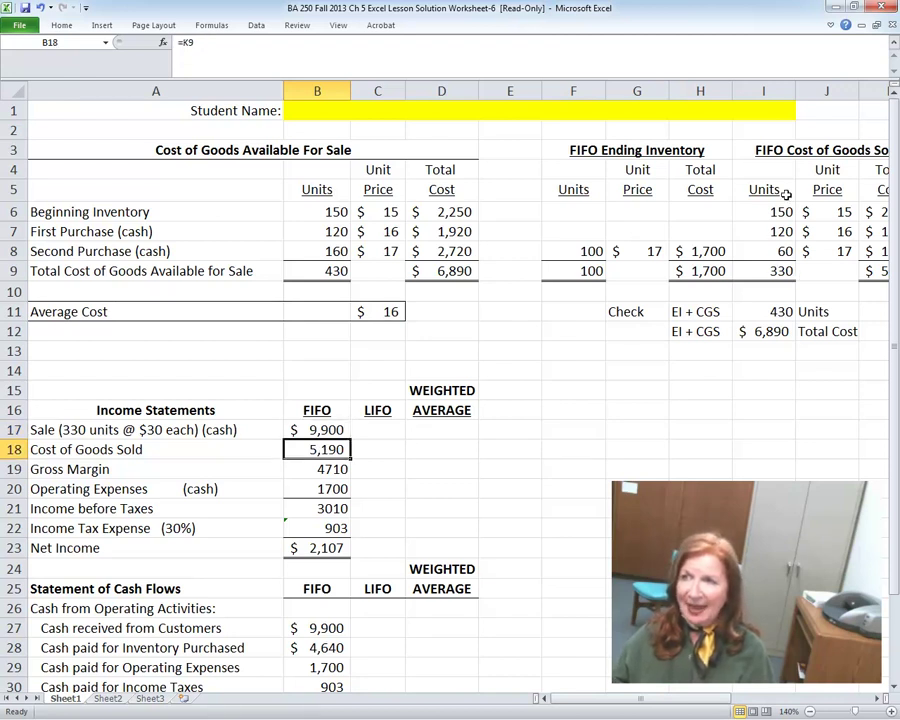
{"action": "left_click_drag", "start_coordinate": [690, 699], "coordinate": [730, 705]}
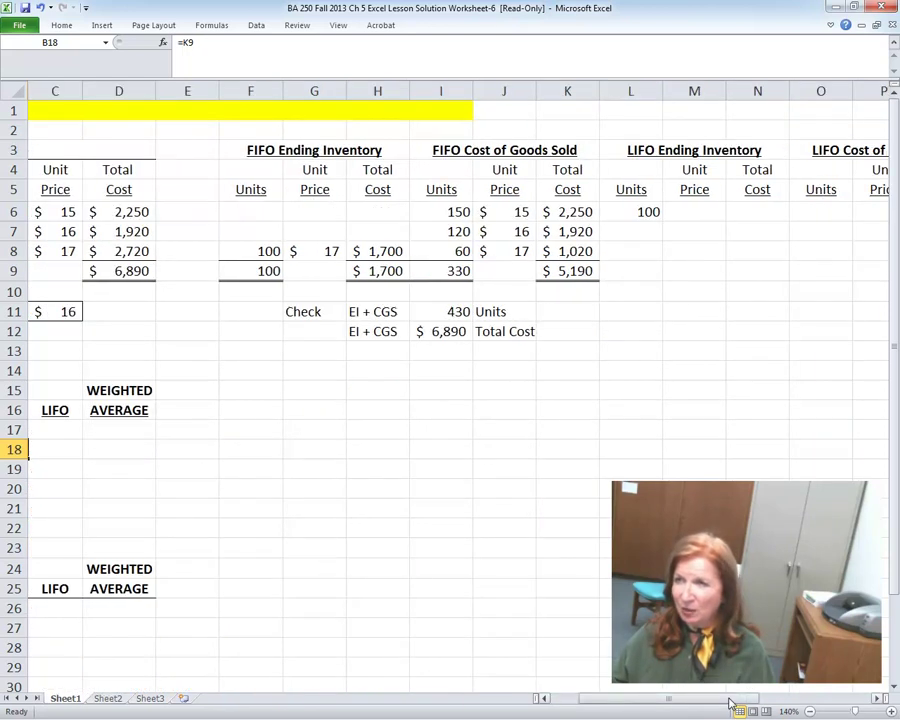
{"action": "left_click", "coordinate": [578, 271]}
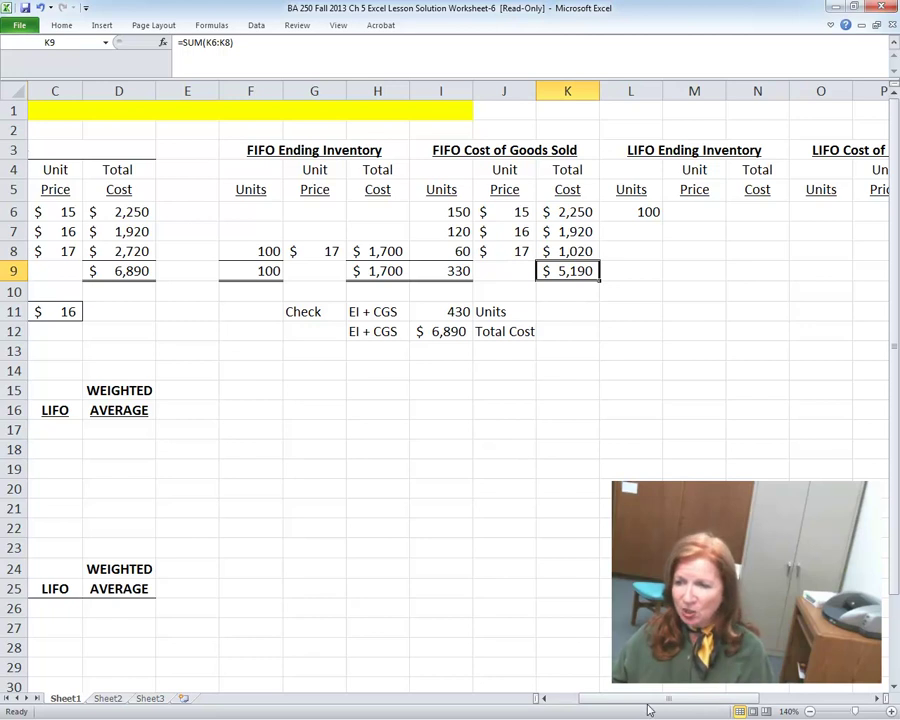
{"action": "left_click_drag", "start_coordinate": [646, 697], "coordinate": [592, 700]}
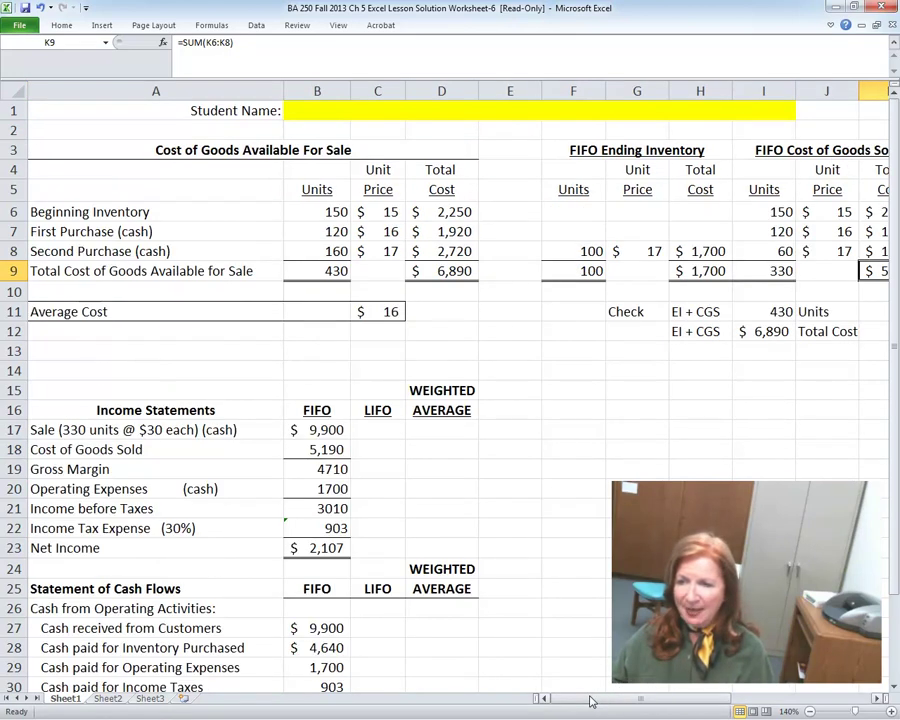
{"action": "left_click", "coordinate": [316, 449]}
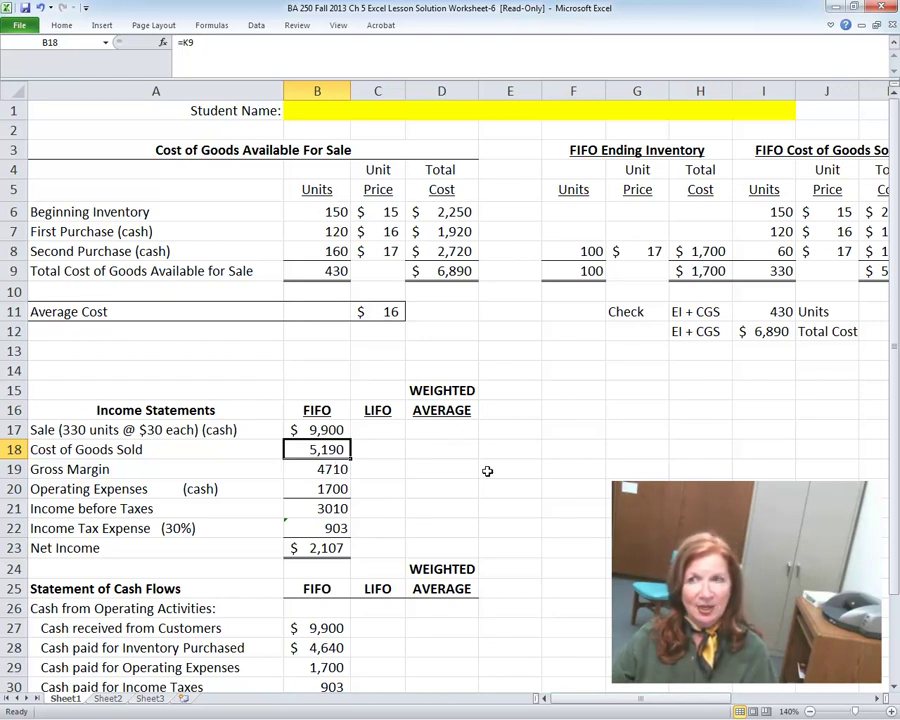
{"action": "scroll", "coordinate": [491, 466], "scroll_direction": "down", "scroll_amount": 4}
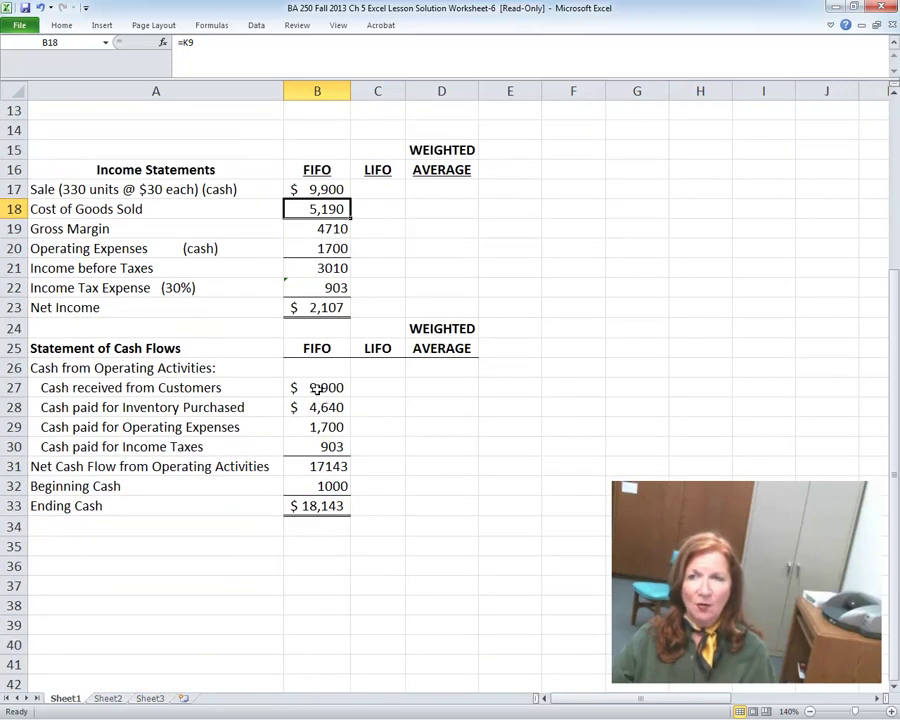
{"action": "left_click", "coordinate": [316, 390]}
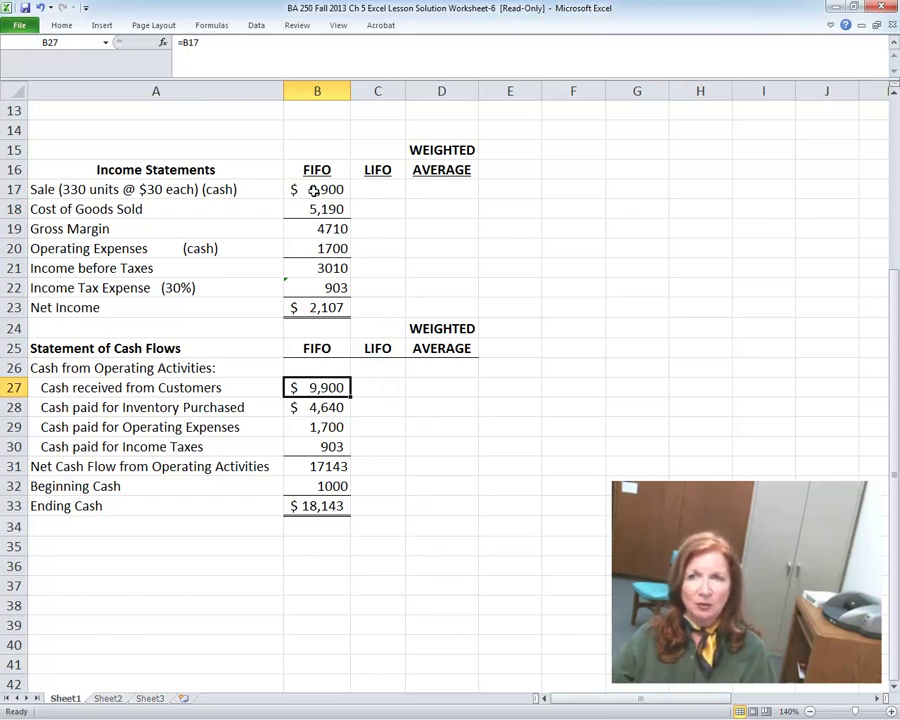
{"action": "left_click", "coordinate": [316, 408]}
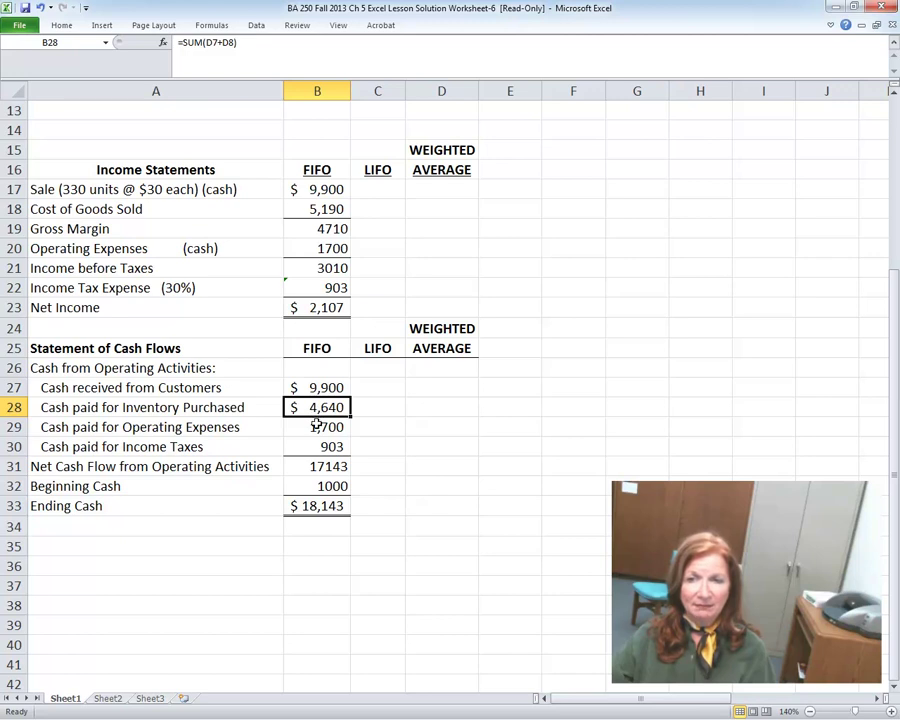
{"action": "left_click", "coordinate": [316, 429]}
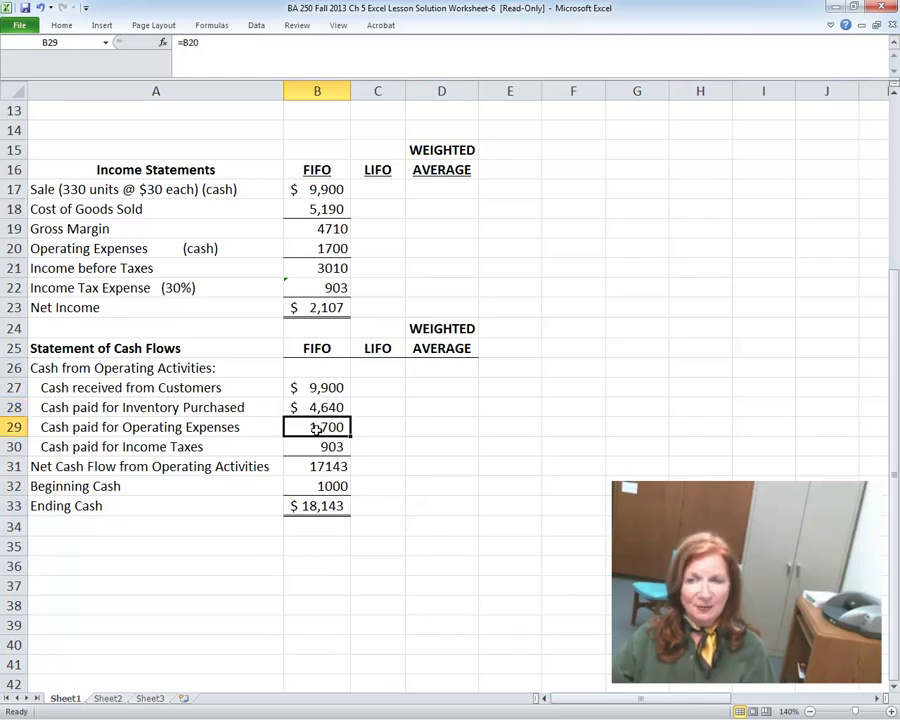
{"action": "left_click", "coordinate": [316, 429]}
{"action": "left_click", "coordinate": [324, 450]}
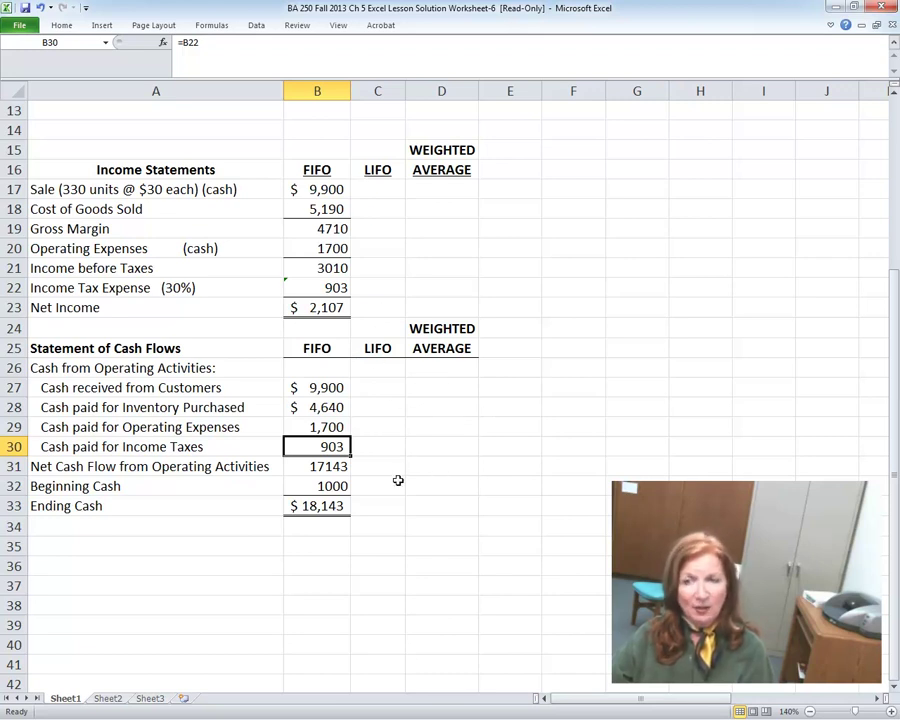
{"action": "left_click", "coordinate": [338, 464]}
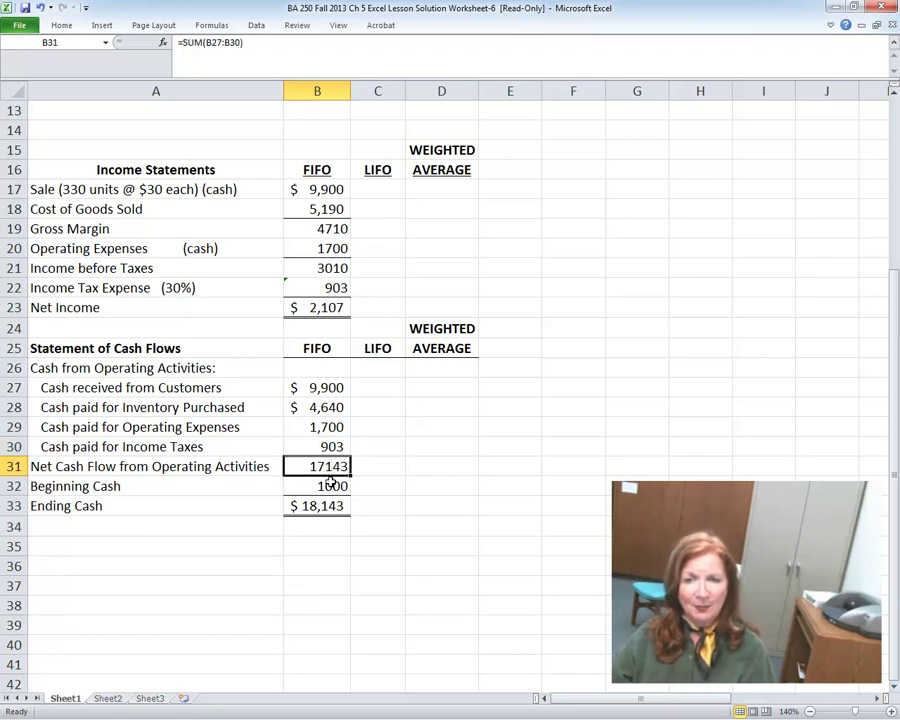
{"action": "left_click", "coordinate": [331, 484]}
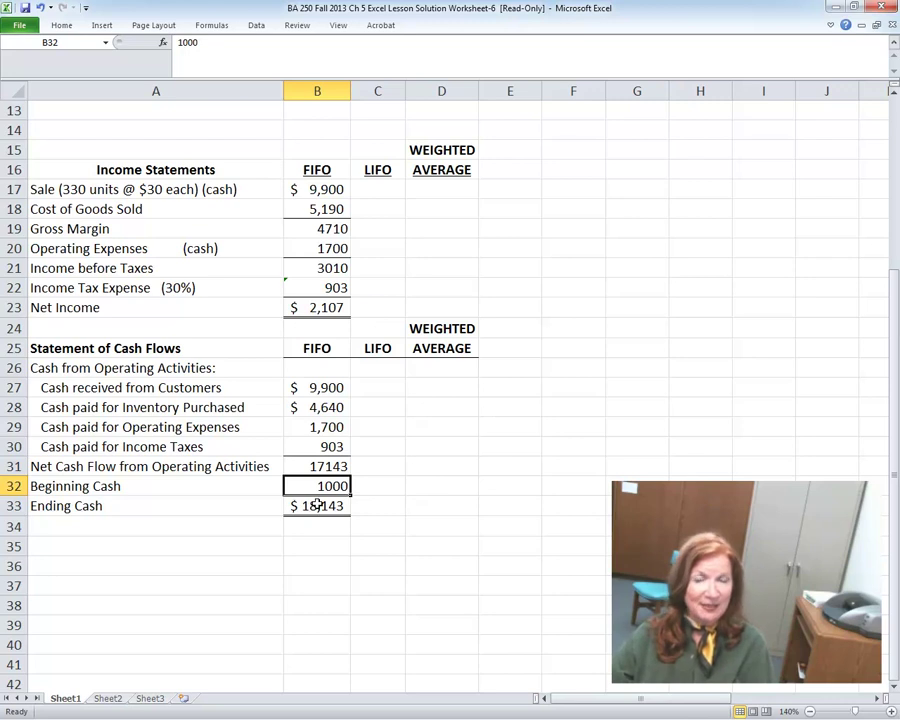
{"action": "left_click", "coordinate": [317, 505]}
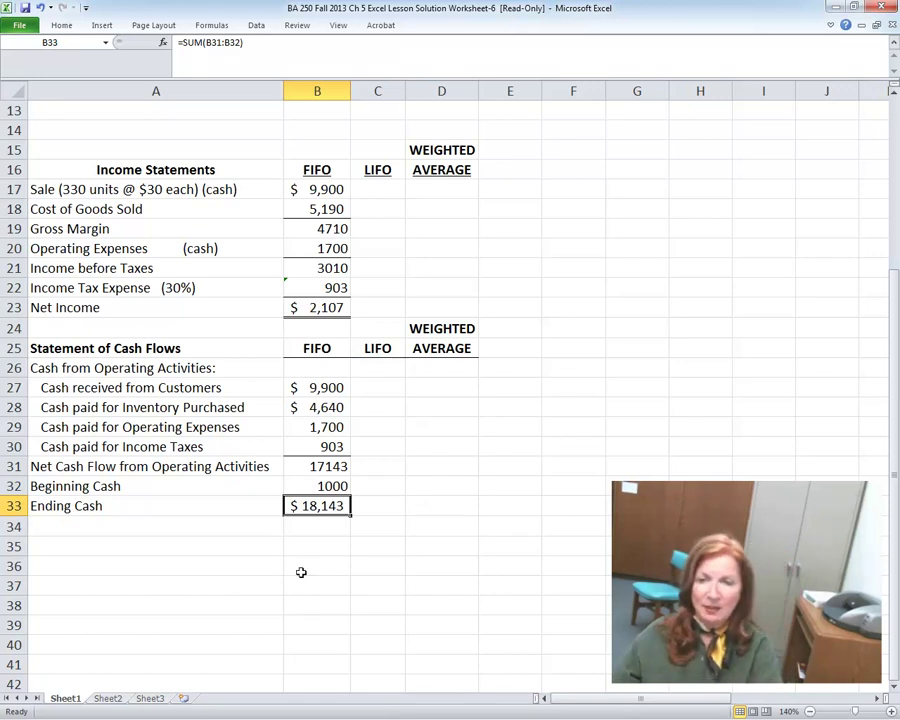
{"action": "left_click", "coordinate": [332, 484]}
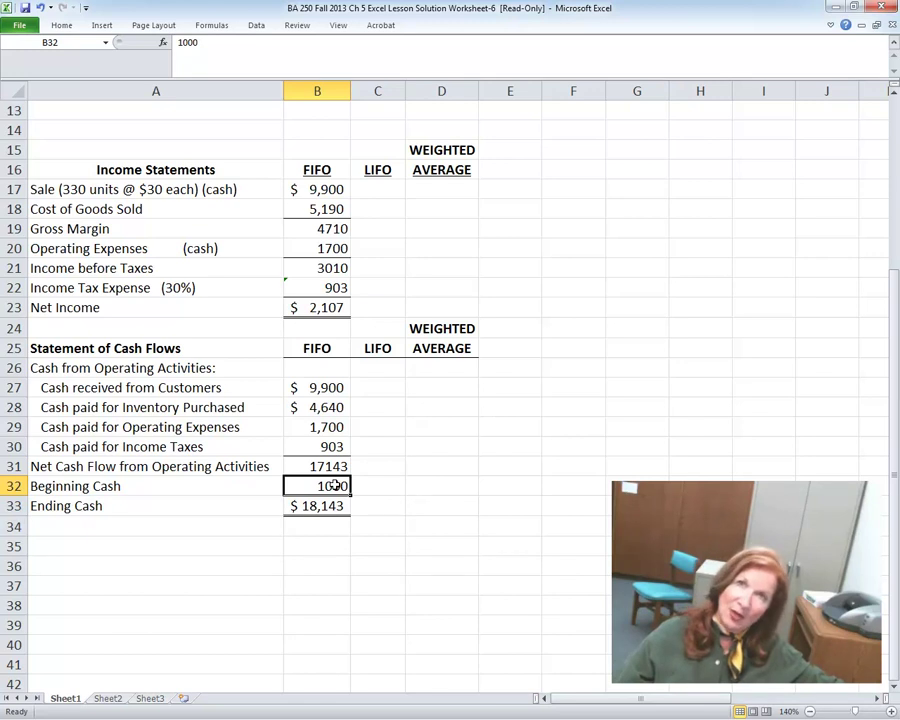
{"action": "left_click", "coordinate": [323, 505]}
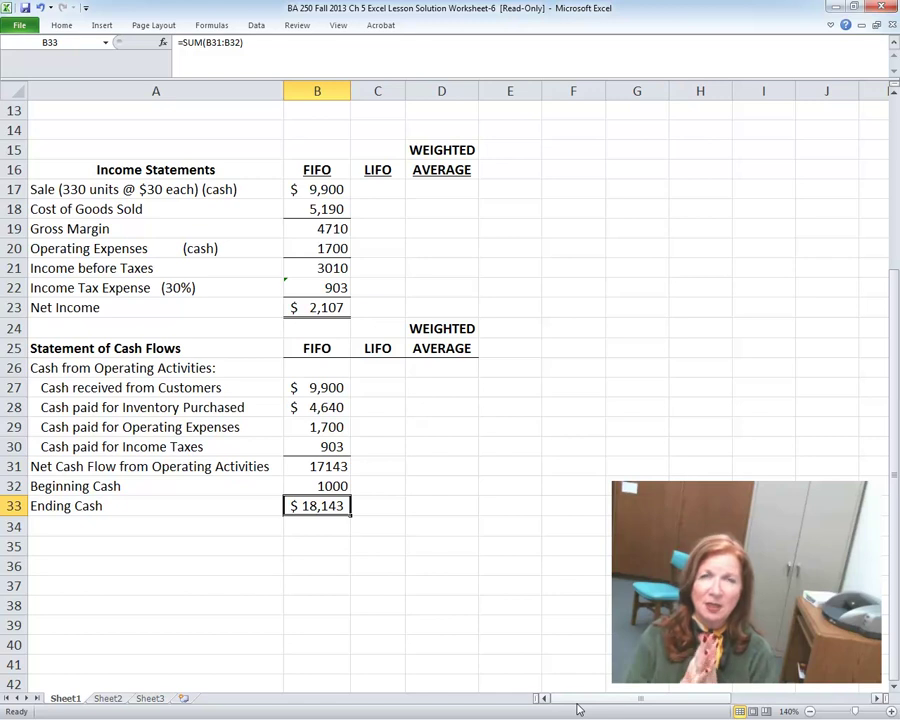
{"action": "scroll", "coordinate": [596, 626], "scroll_direction": "up", "scroll_amount": 4}
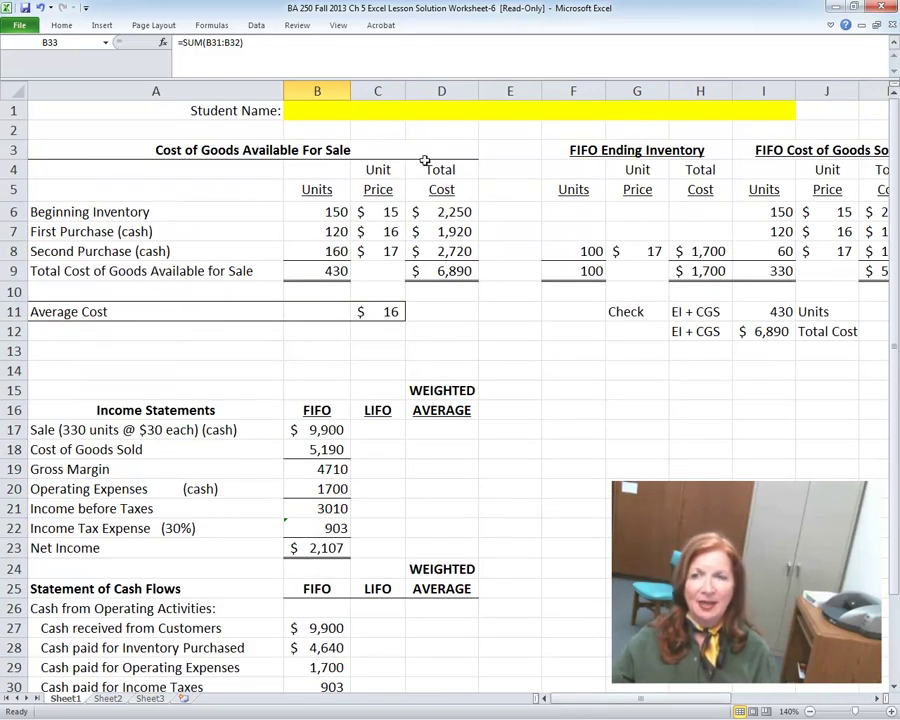
{"action": "left_click", "coordinate": [336, 211]}
{"action": "left_click", "coordinate": [335, 231]}
{"action": "left_click", "coordinate": [334, 252]}
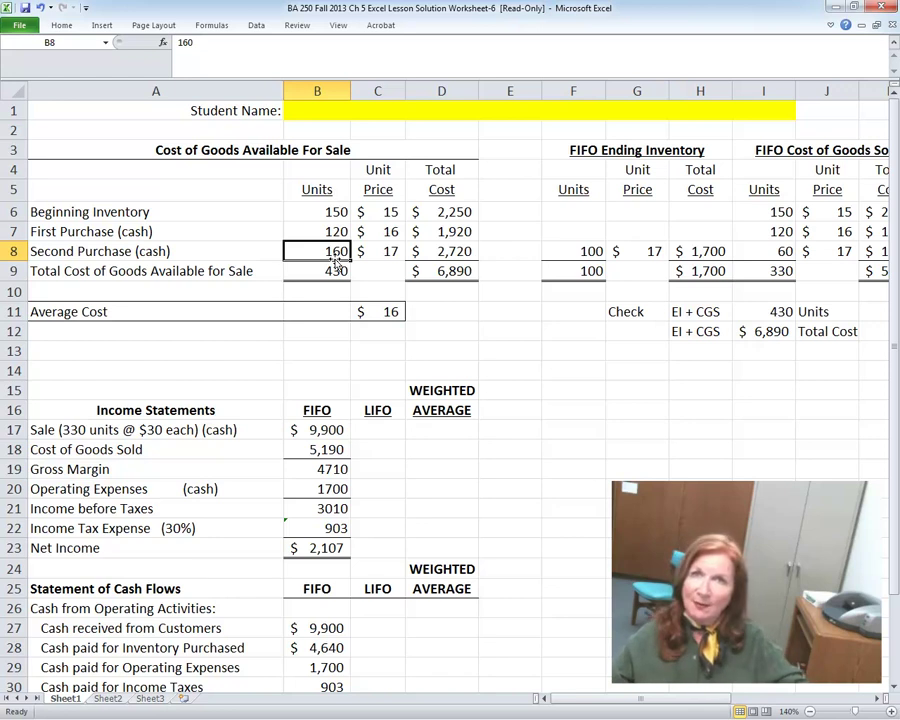
{"action": "left_click", "coordinate": [388, 210]}
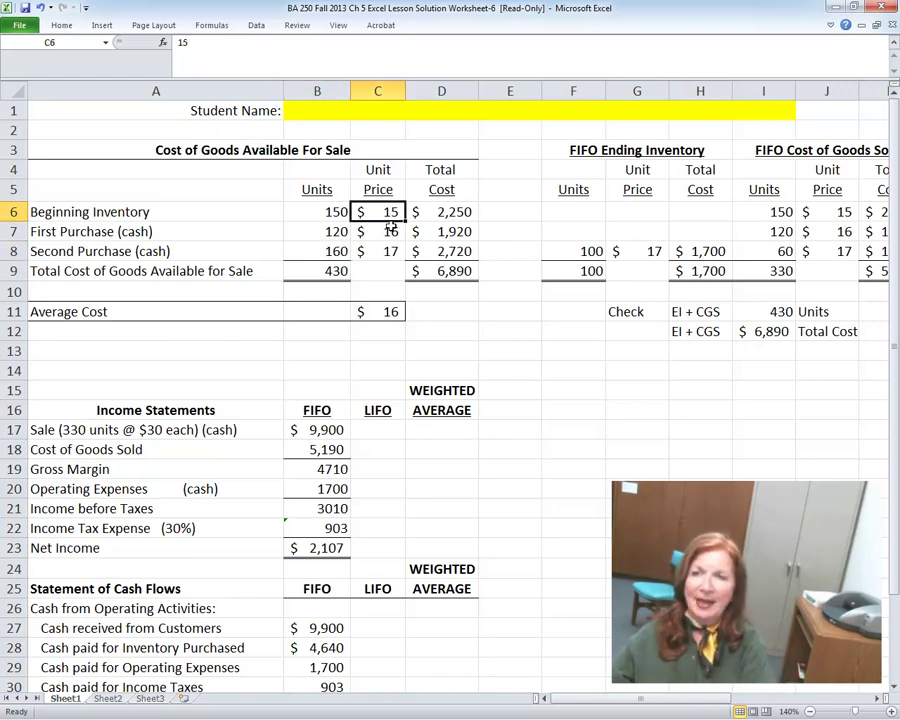
{"action": "left_click", "coordinate": [387, 231]}
{"action": "left_click", "coordinate": [389, 252]}
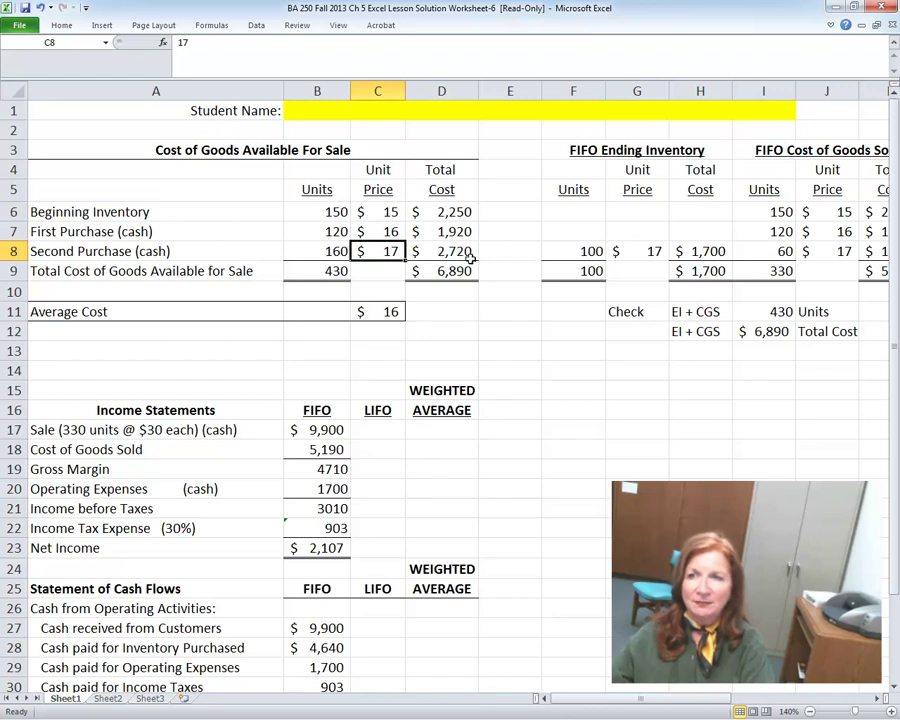
{"action": "left_click", "coordinate": [455, 212]}
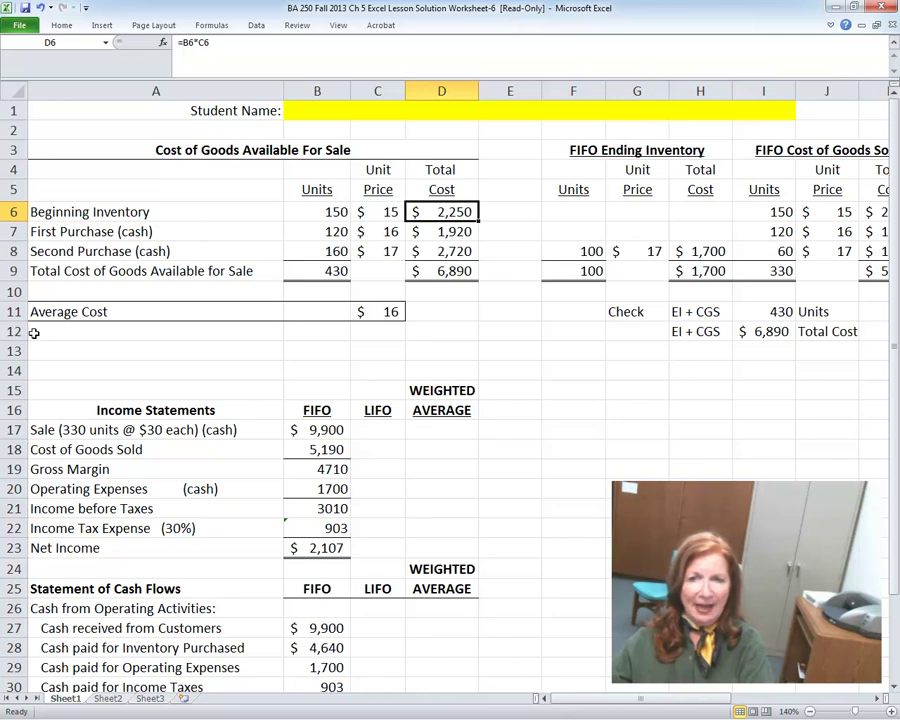
{"action": "left_click", "coordinate": [34, 333]}
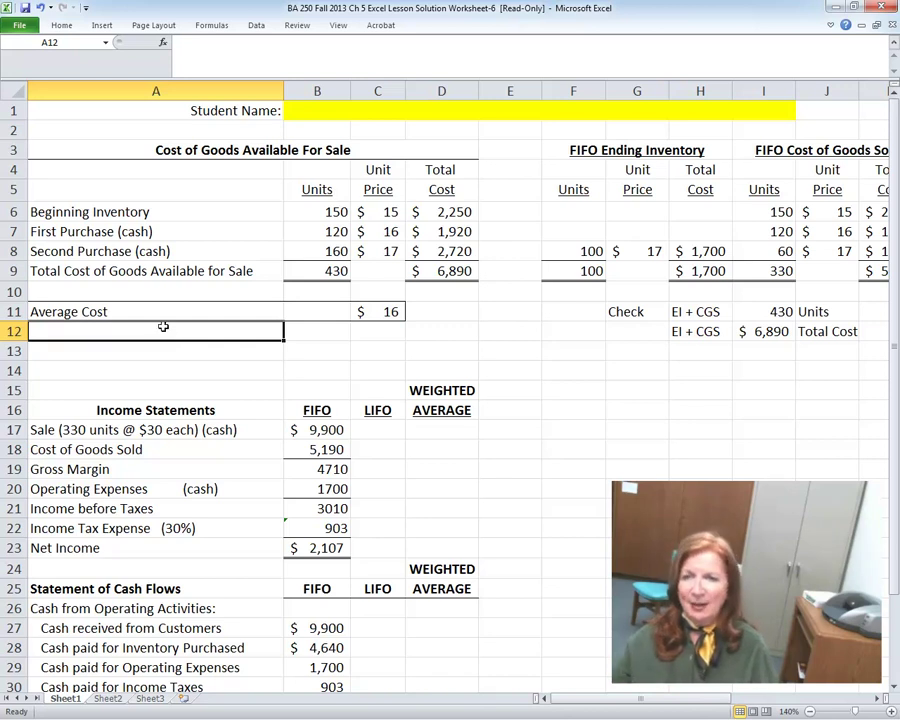
{"action": "left_click", "coordinate": [330, 428]}
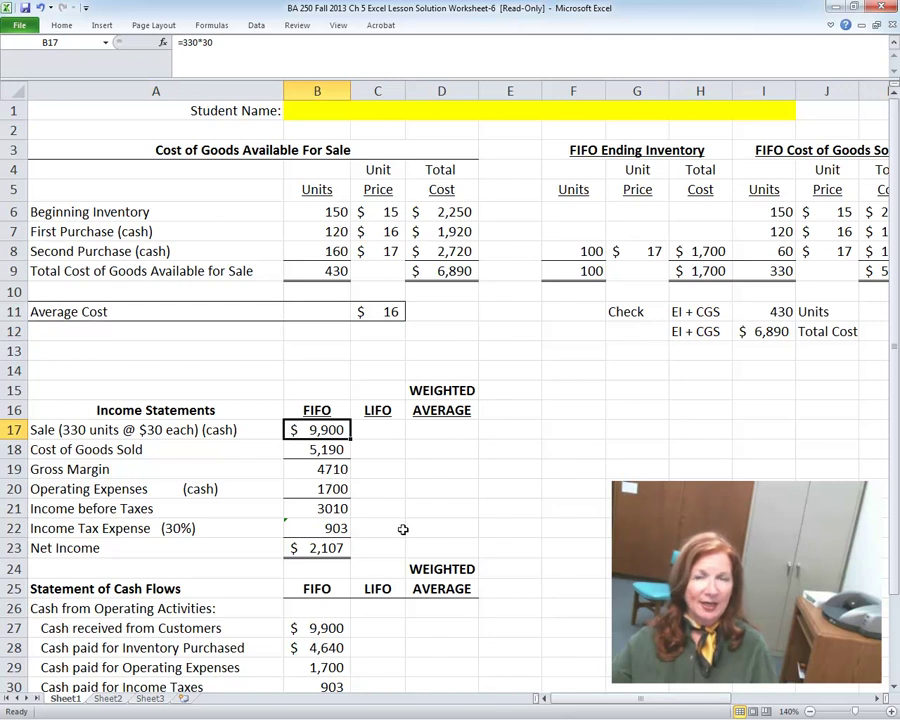